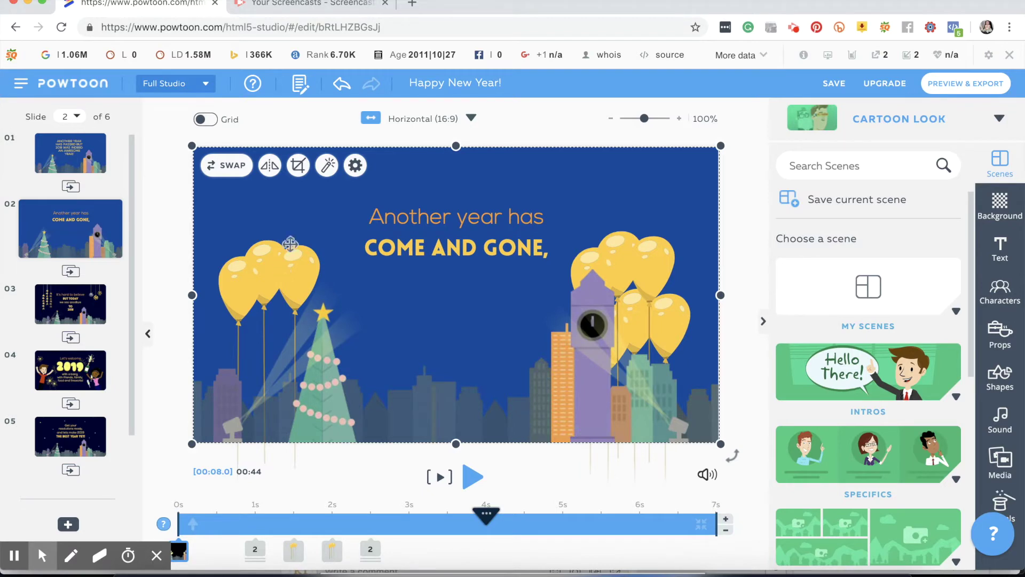
Step: Review the settings options available for slide 2's background image and its left balloon group
click(354, 166)
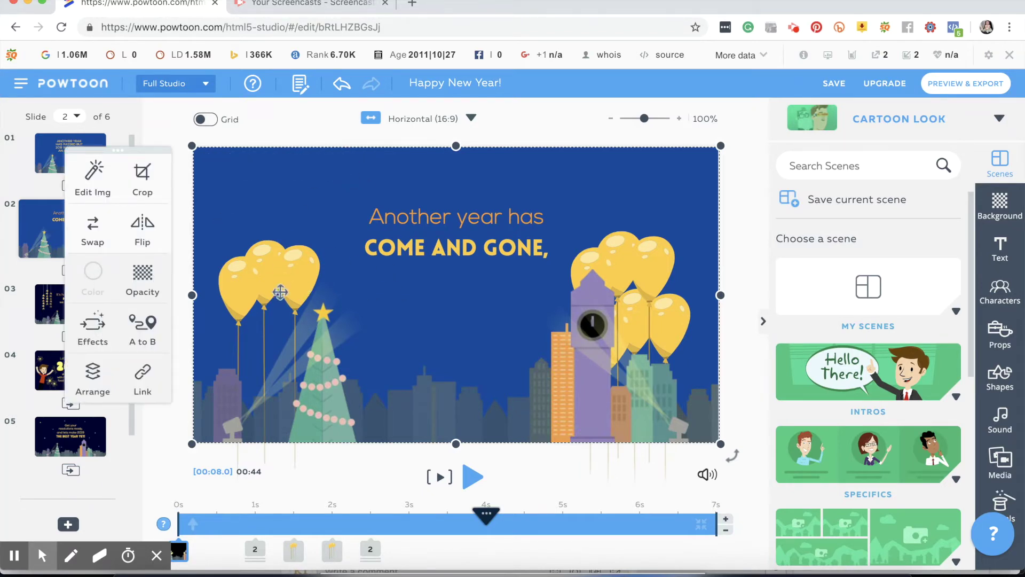
click(731, 268)
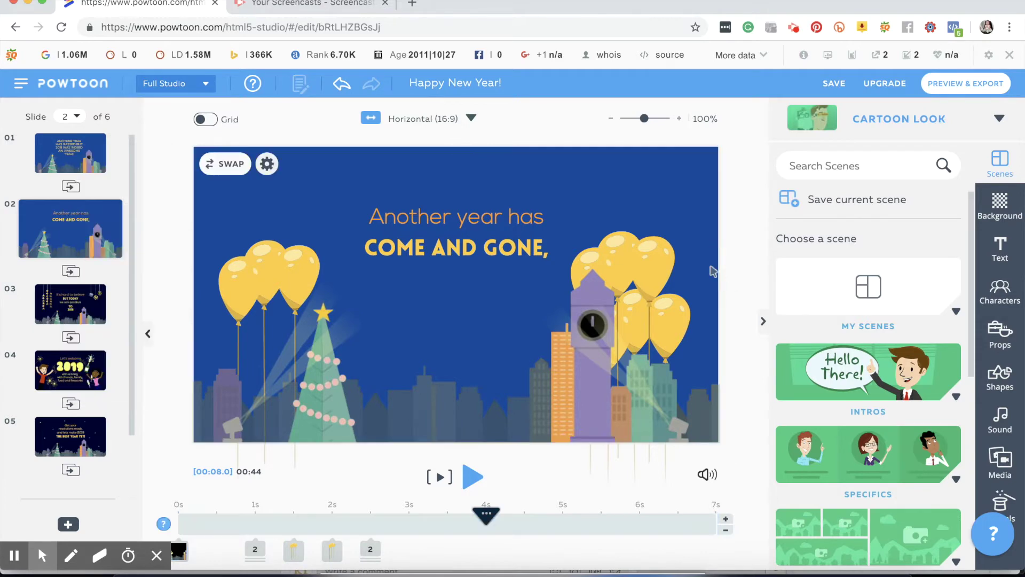
click(332, 553)
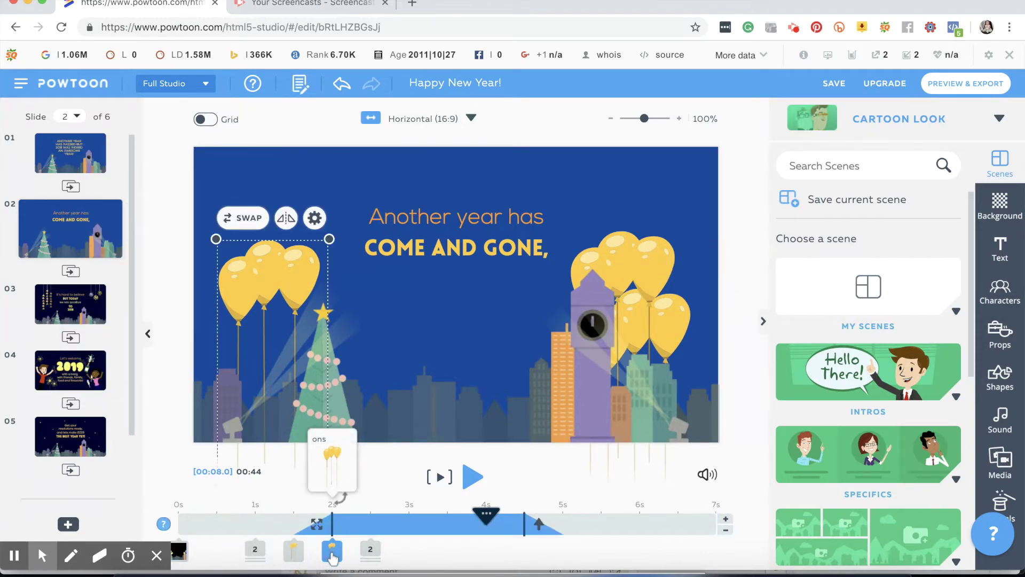
click(316, 217)
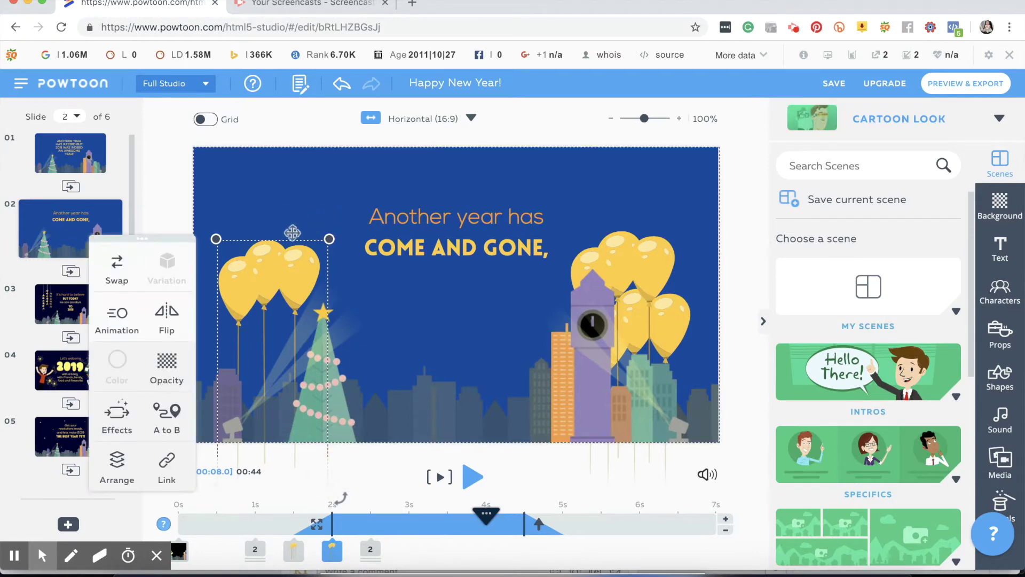
click(736, 224)
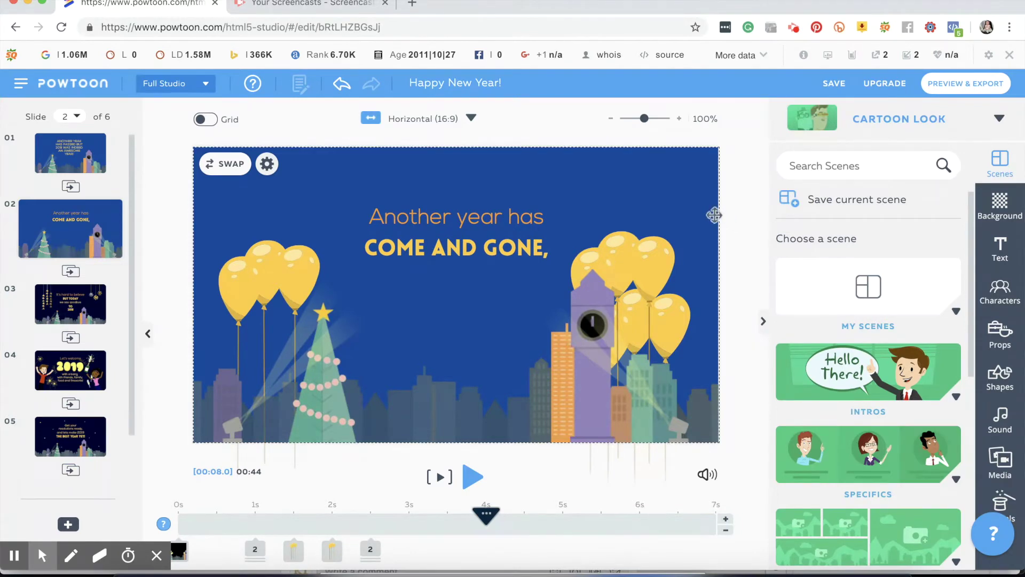
mouse_move(94, 315)
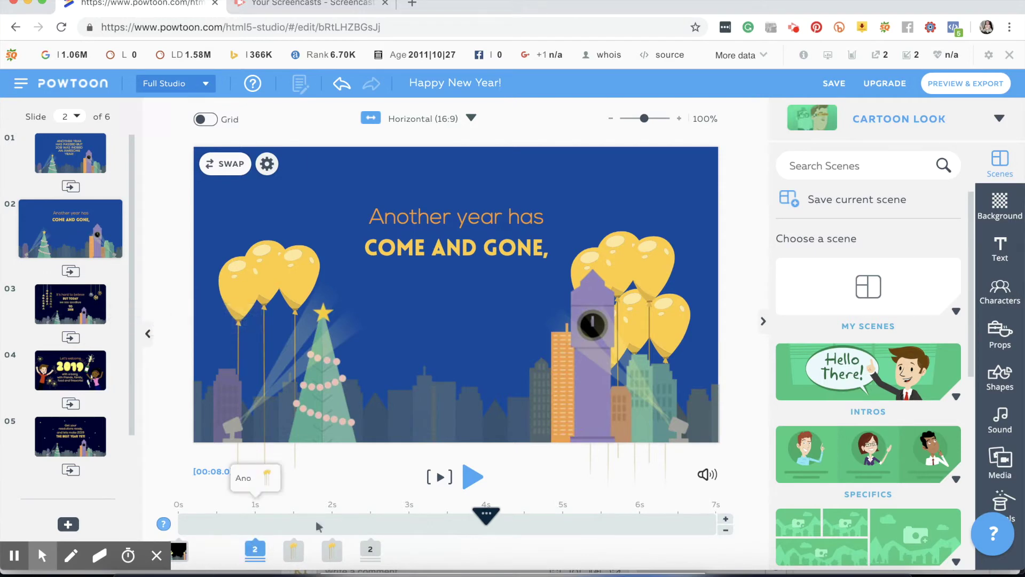
Step: Preview slide 3 and review the settings options of its hanging snowflake ornaments and hanging stars
click(71, 299)
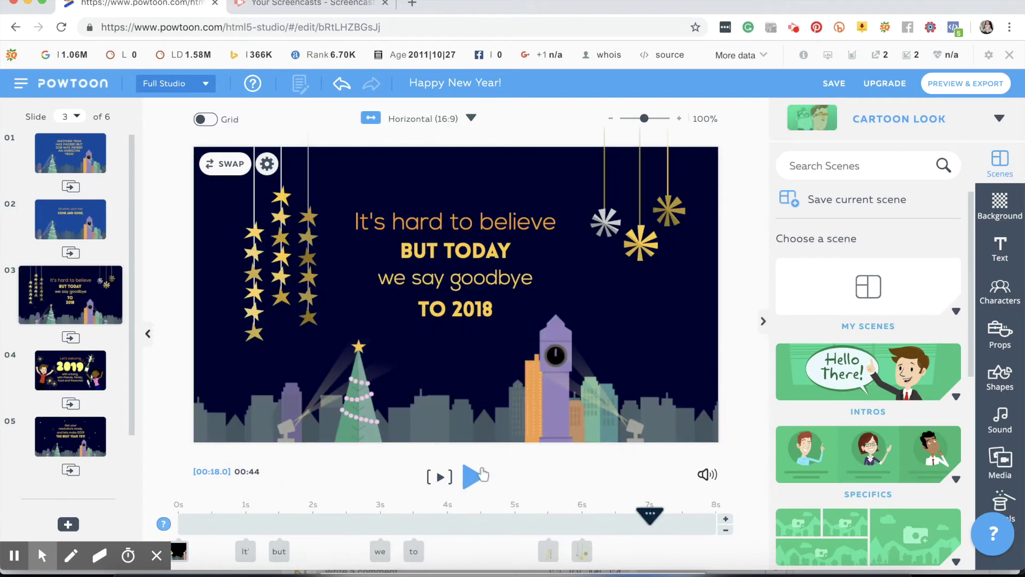
click(472, 478)
click(635, 245)
click(643, 246)
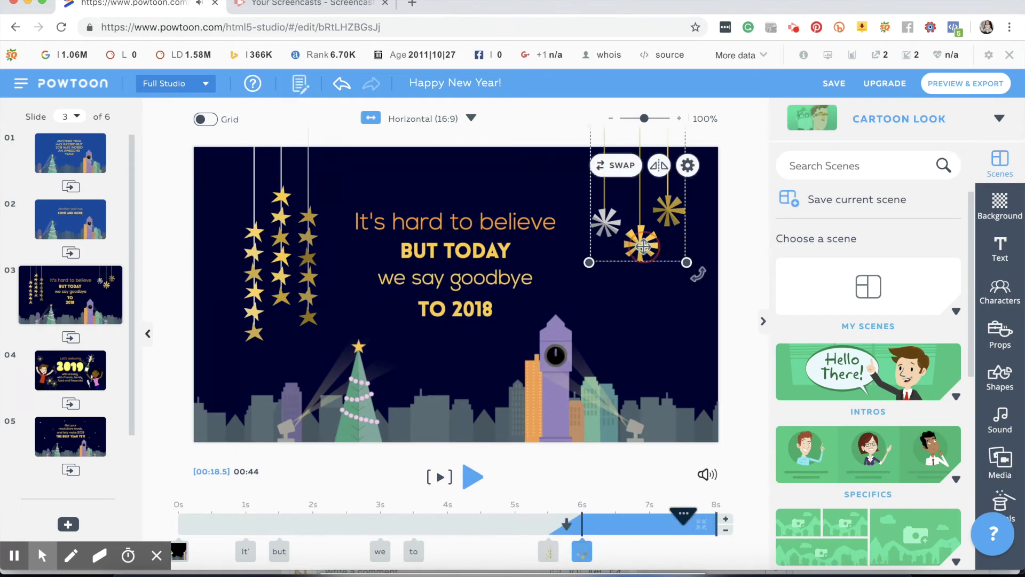
click(689, 164)
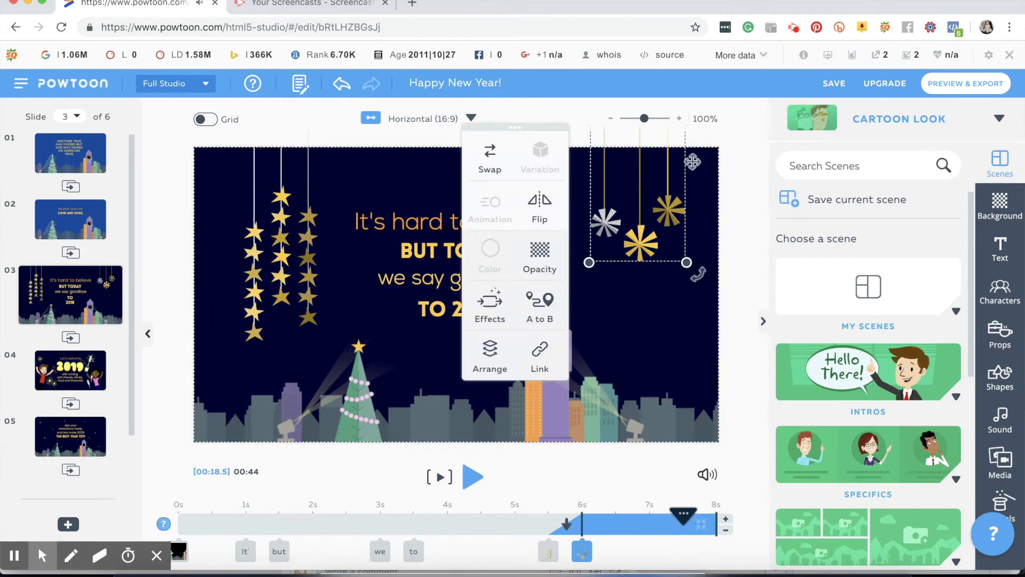
click(733, 242)
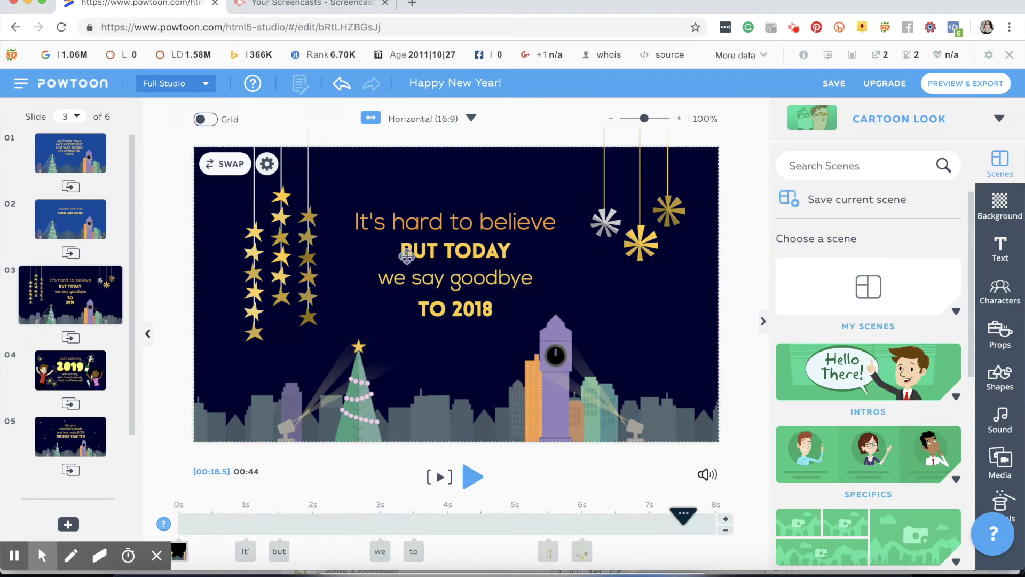
click(261, 267)
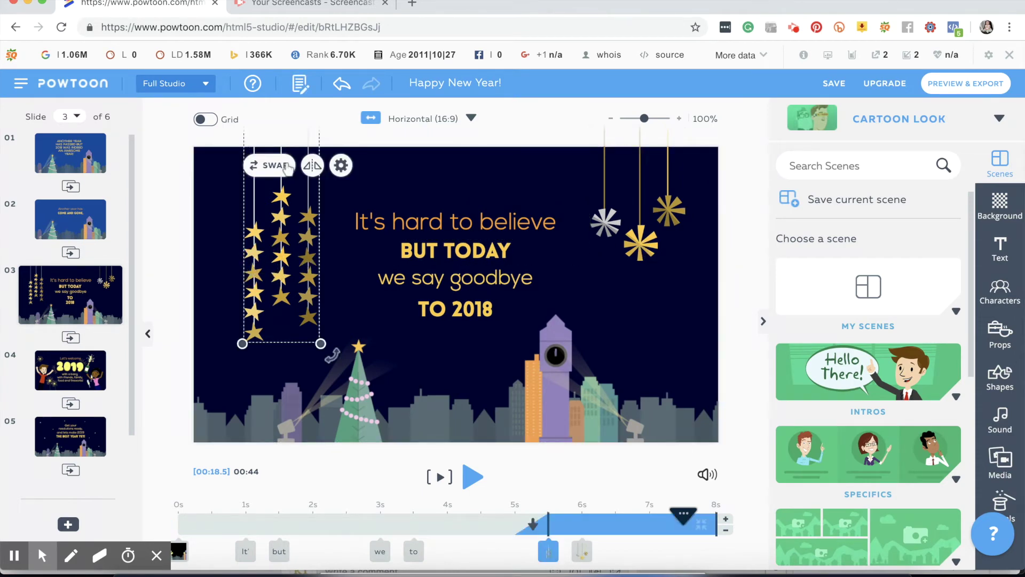
click(344, 164)
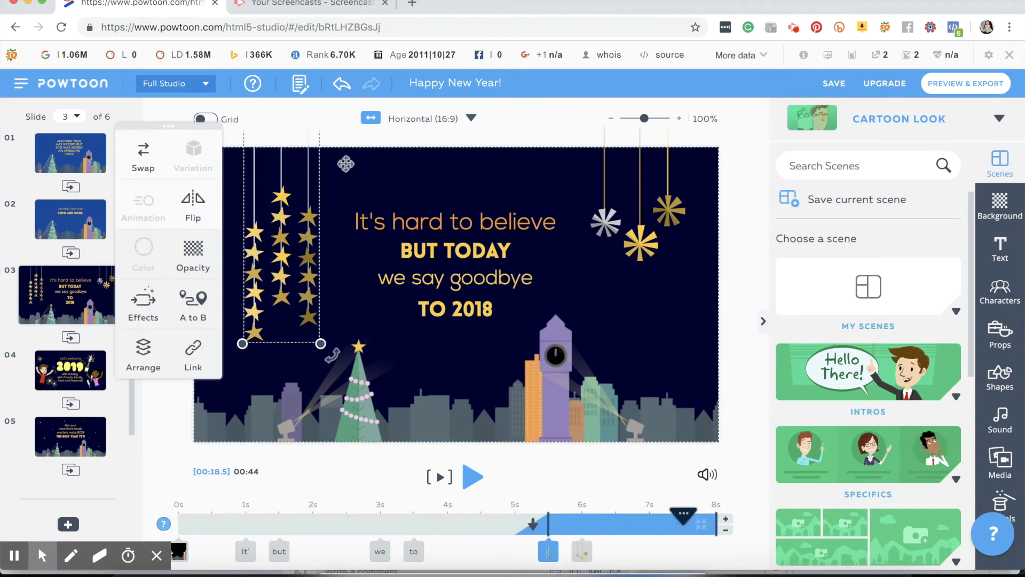
click(489, 216)
click(476, 283)
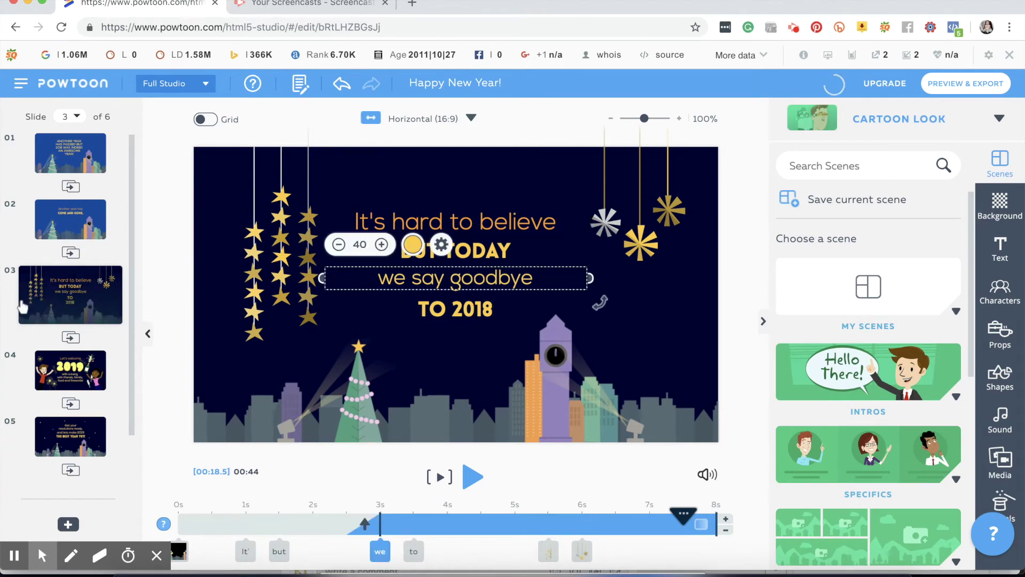
Step: Play on into slide 4, pause once its text is shown, and recolor the orange 2019 shadow text to #FF3083
click(471, 480)
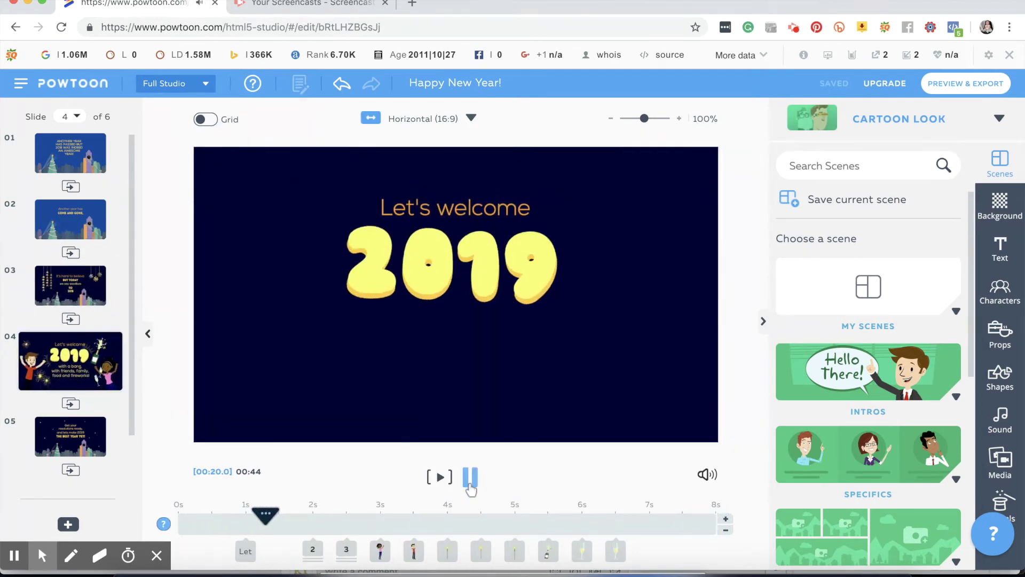
click(473, 476)
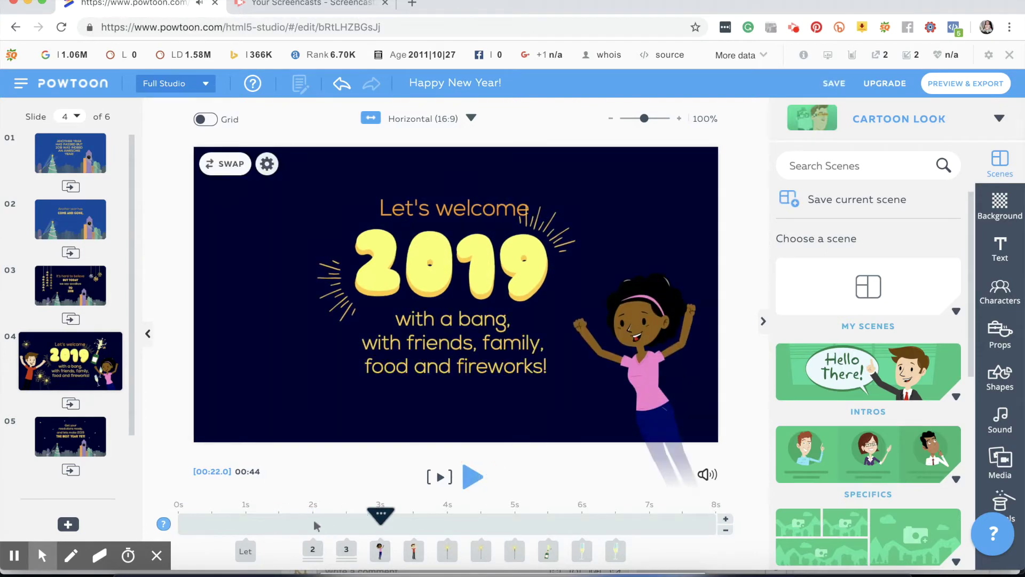
click(346, 550)
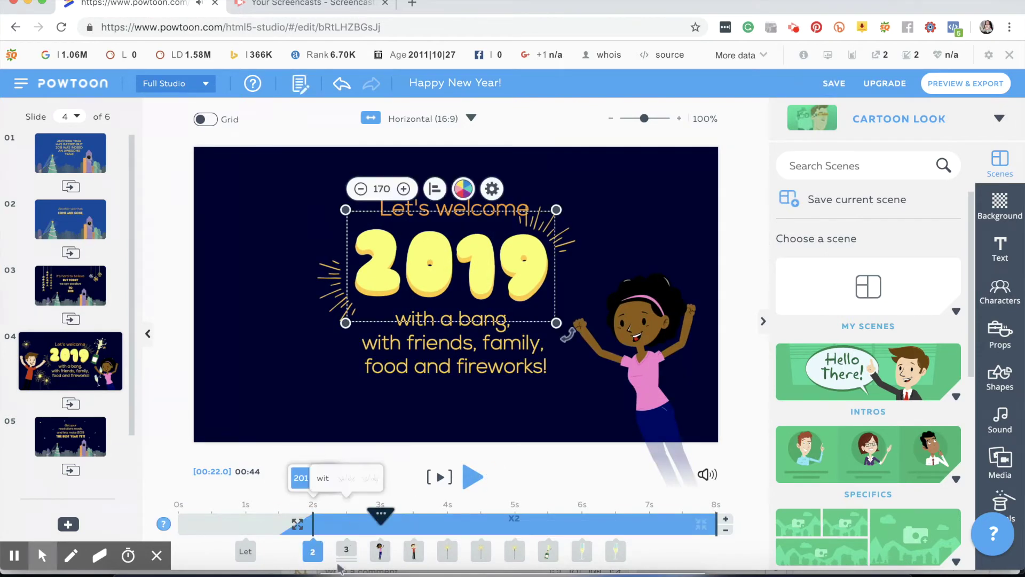
click(442, 360)
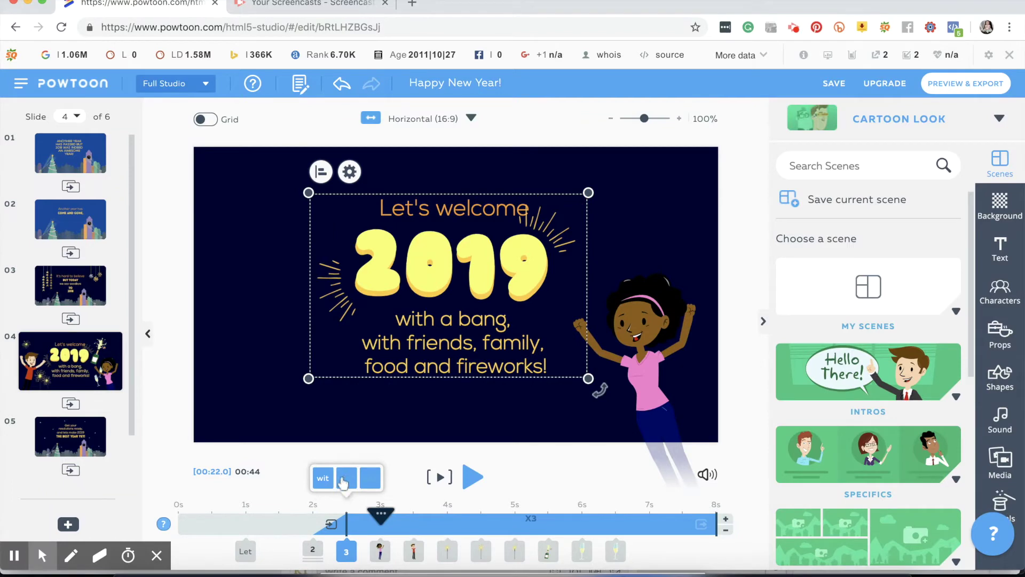
click(311, 551)
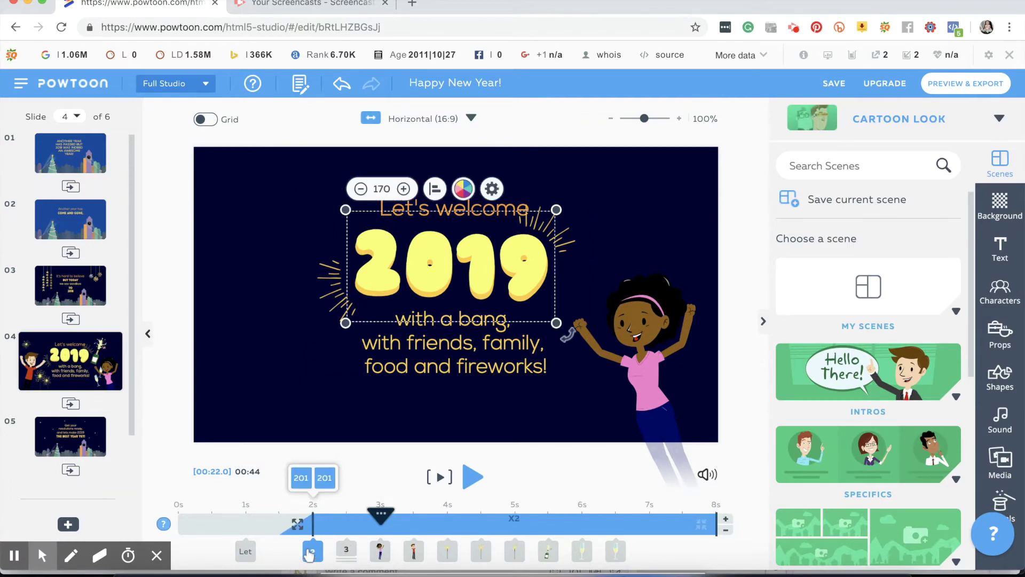
click(301, 478)
click(435, 194)
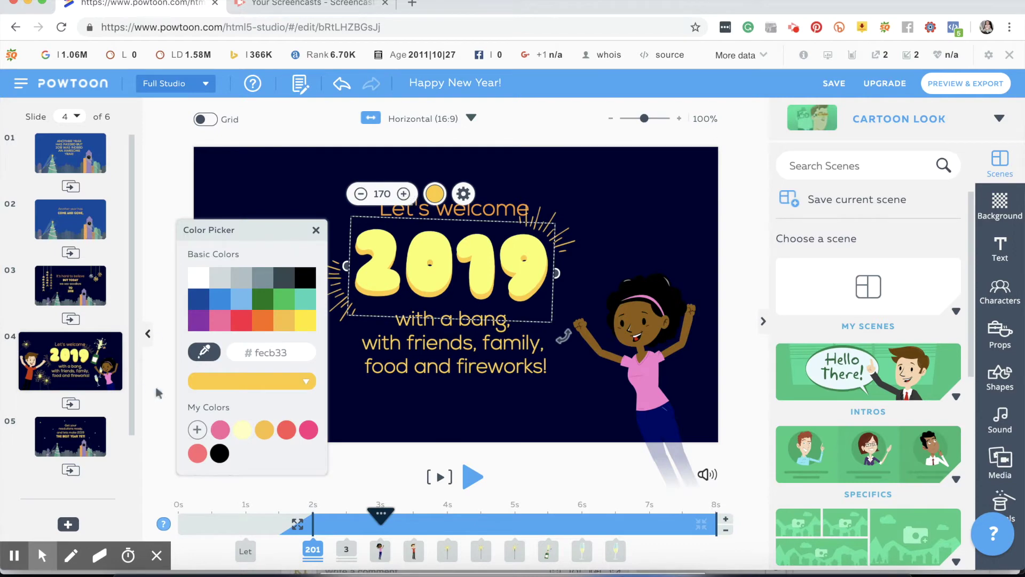
mouse_move(241, 425)
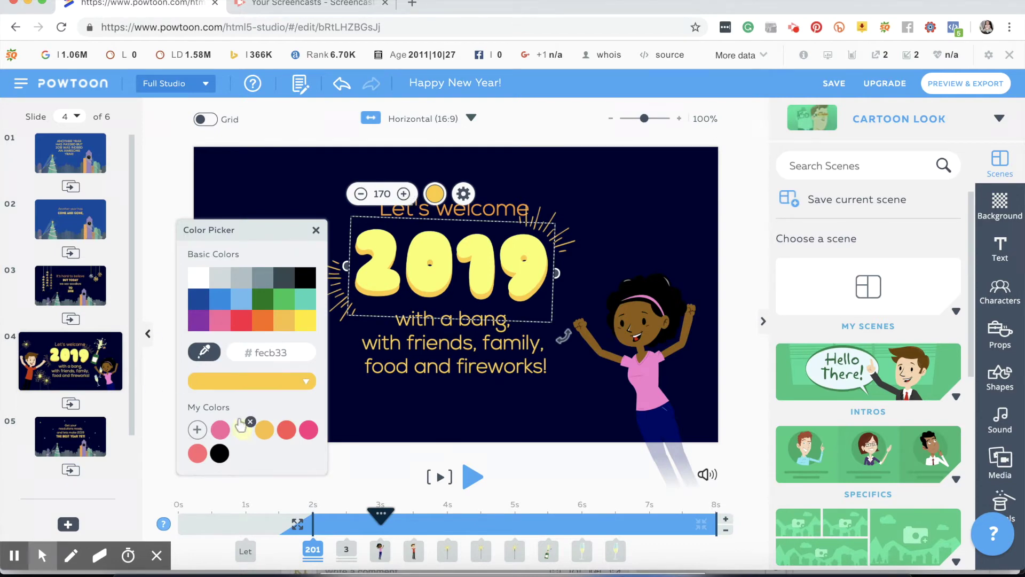
click(315, 432)
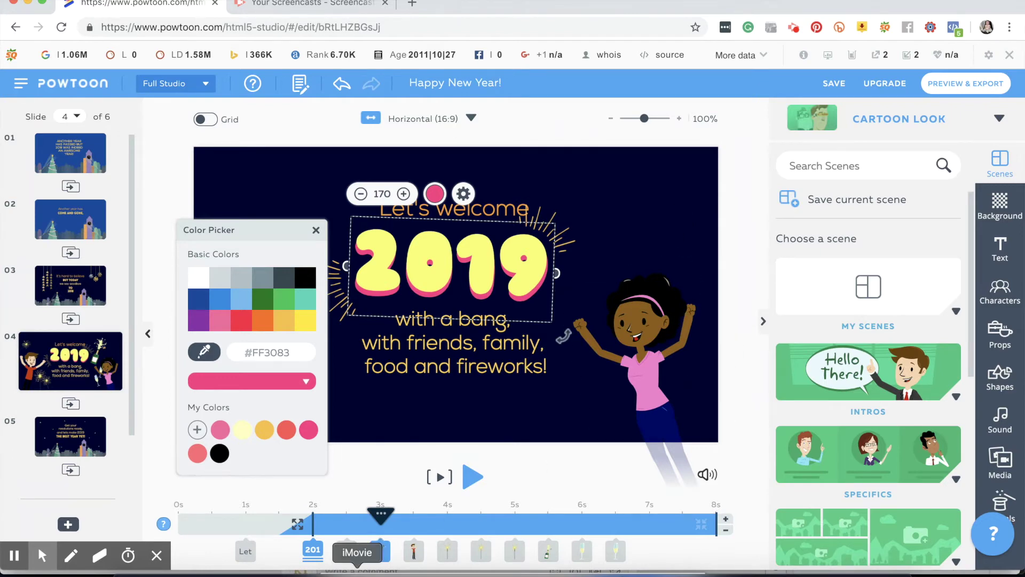
Step: Recolor the burst lines at the upper right of 2019 on slide 4 to white
click(313, 549)
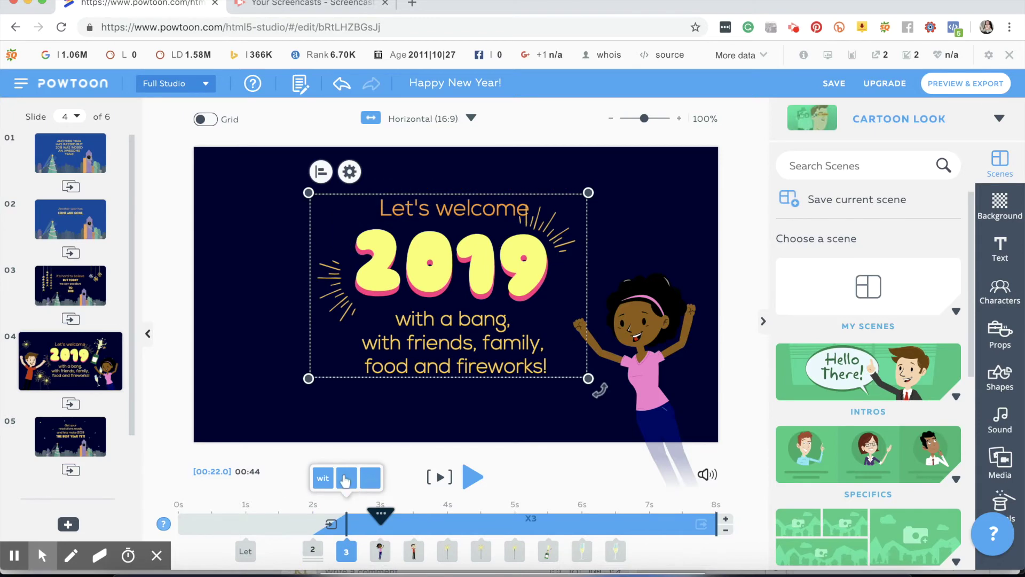
click(346, 549)
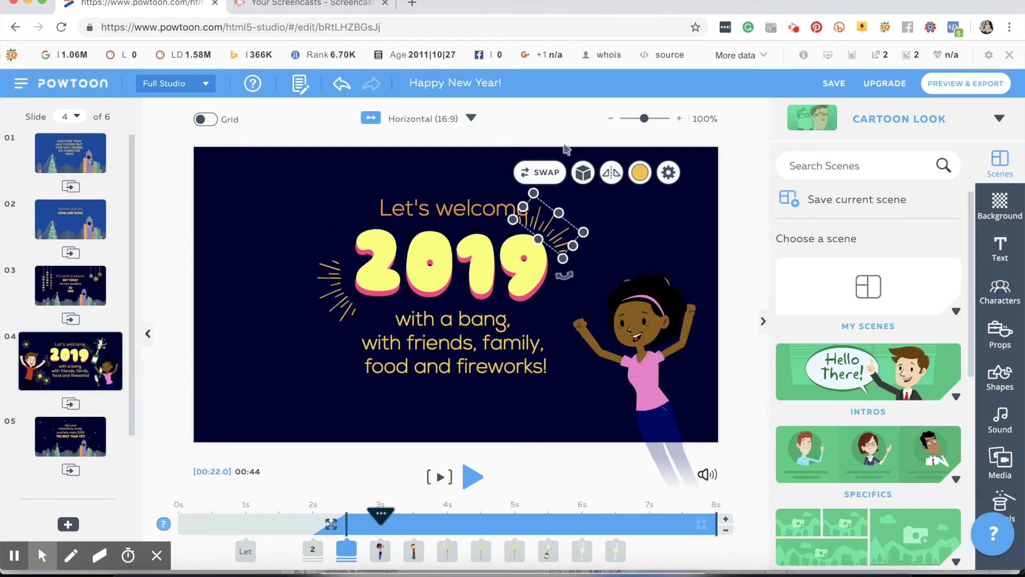
click(641, 173)
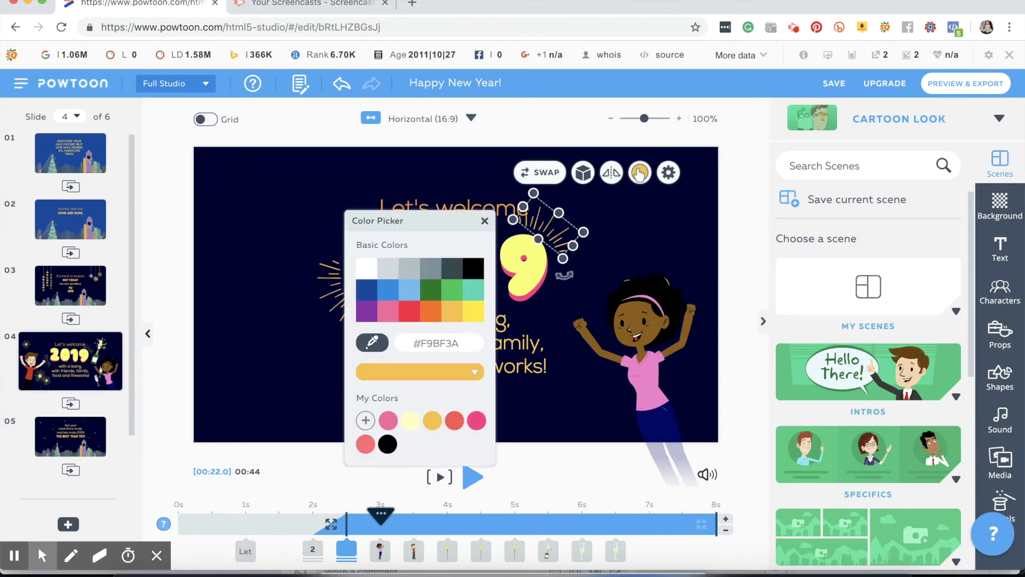
click(361, 270)
Step: Recolor the burst lines on the left side of 2019 to white
click(368, 478)
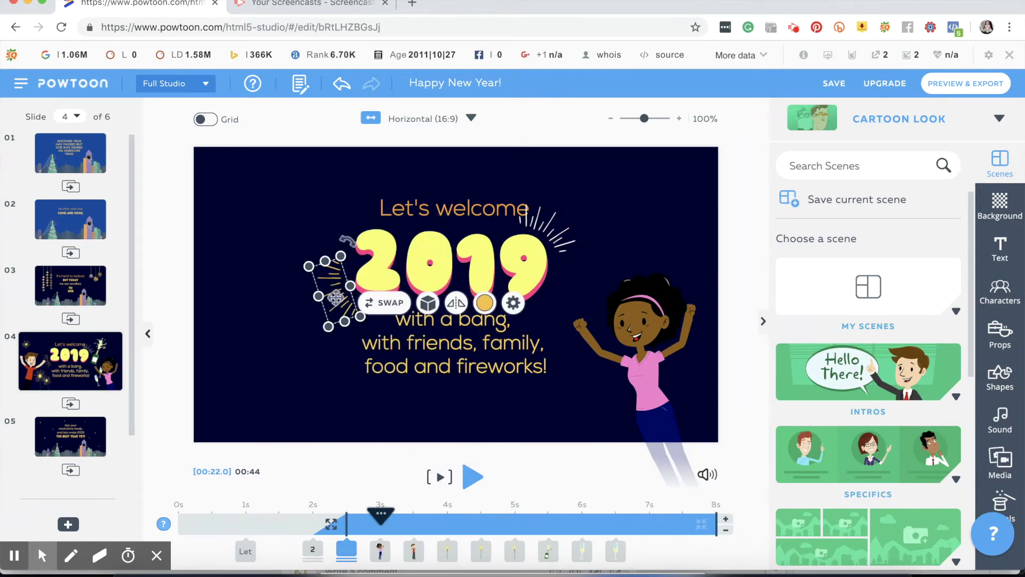
mouse_move(347, 550)
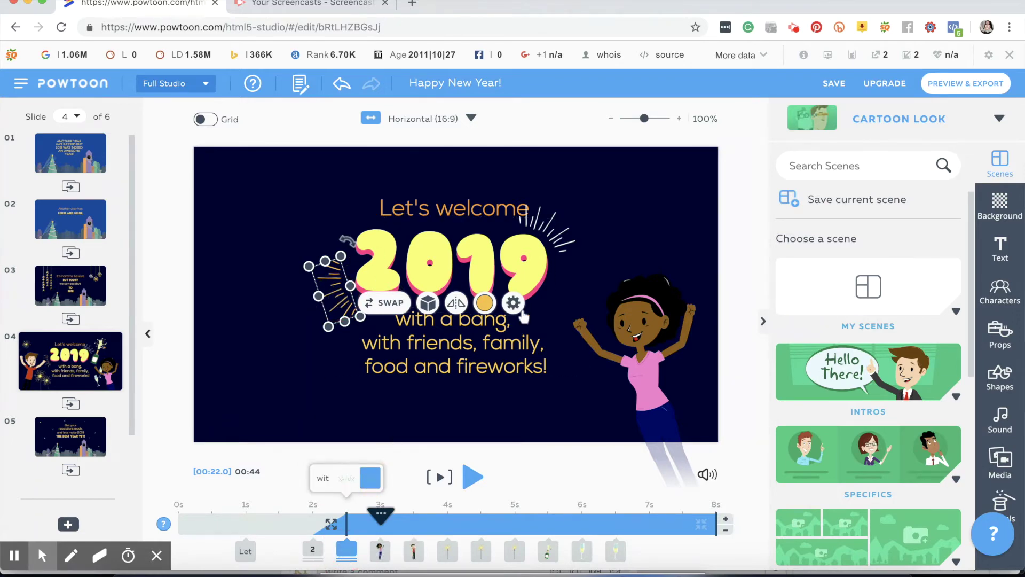
click(513, 303)
click(211, 360)
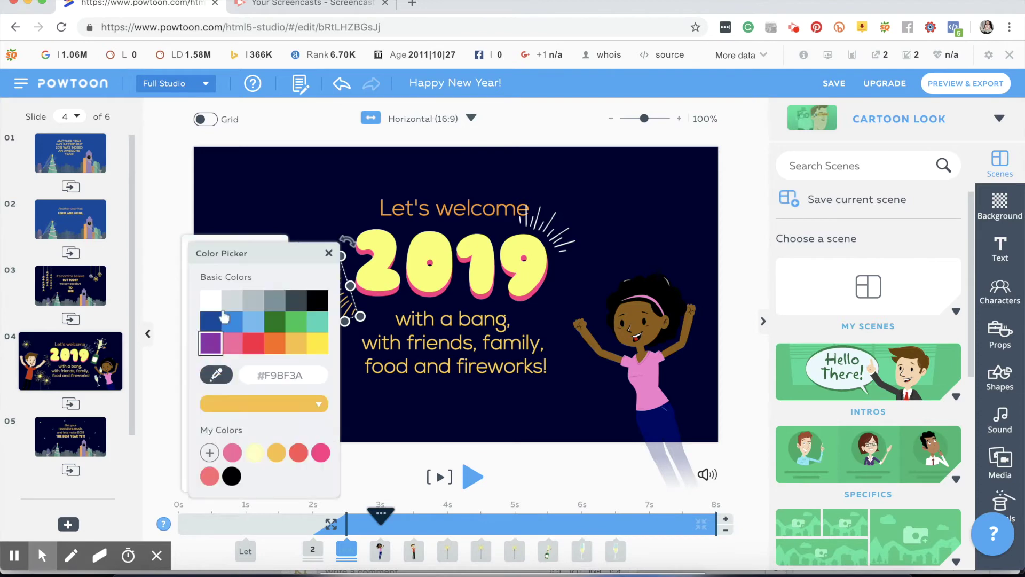
click(741, 273)
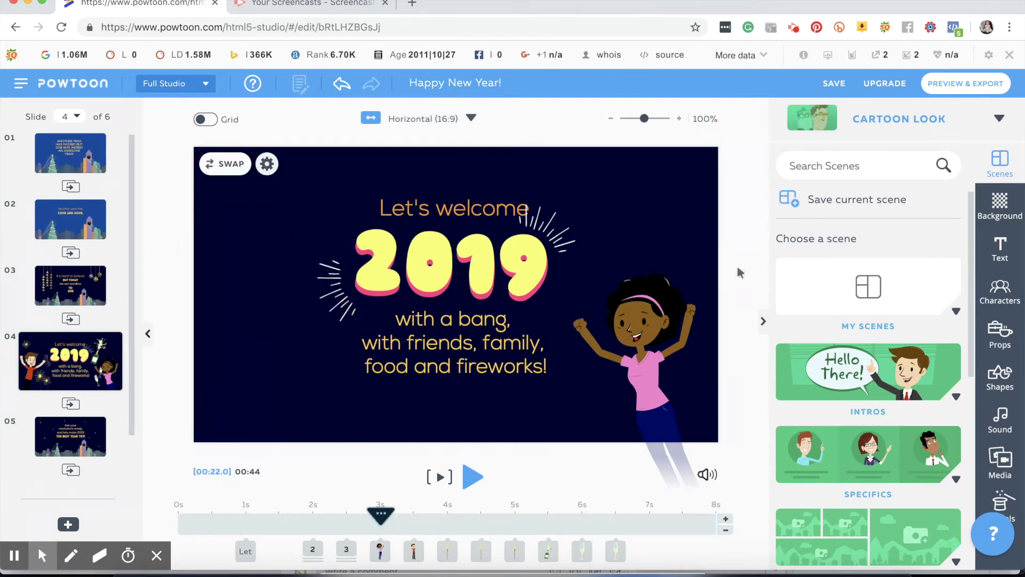
Step: Swap the cheering woman in the pink shirt on slide 4 for the blonde woman in the black shirt from The Omnis characters
click(643, 446)
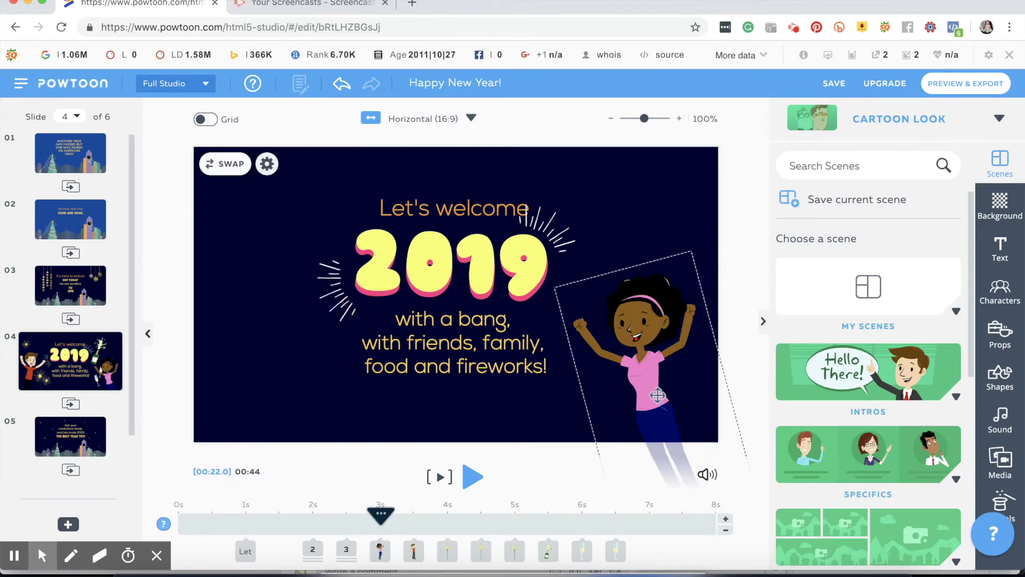
click(639, 331)
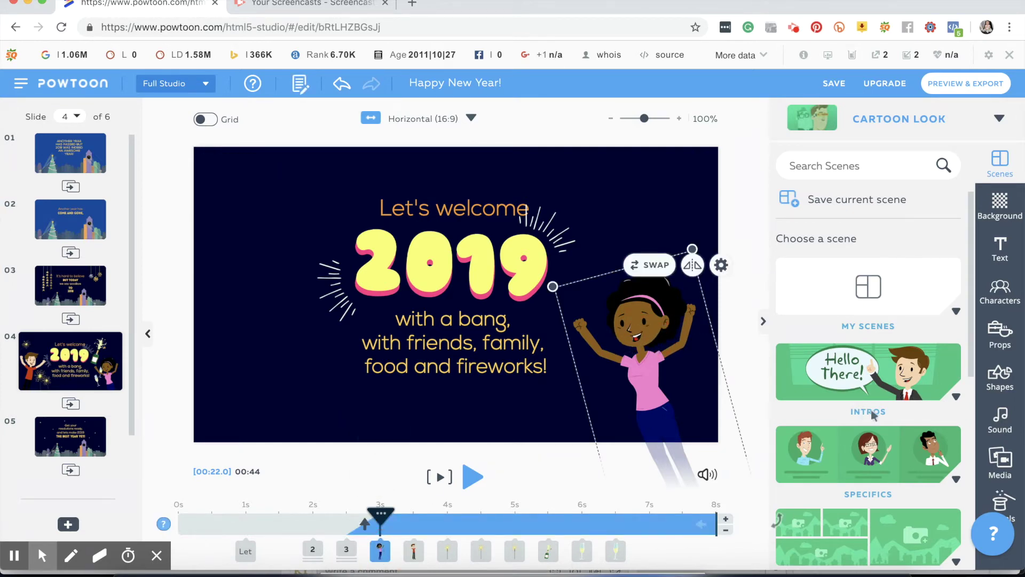
click(1000, 291)
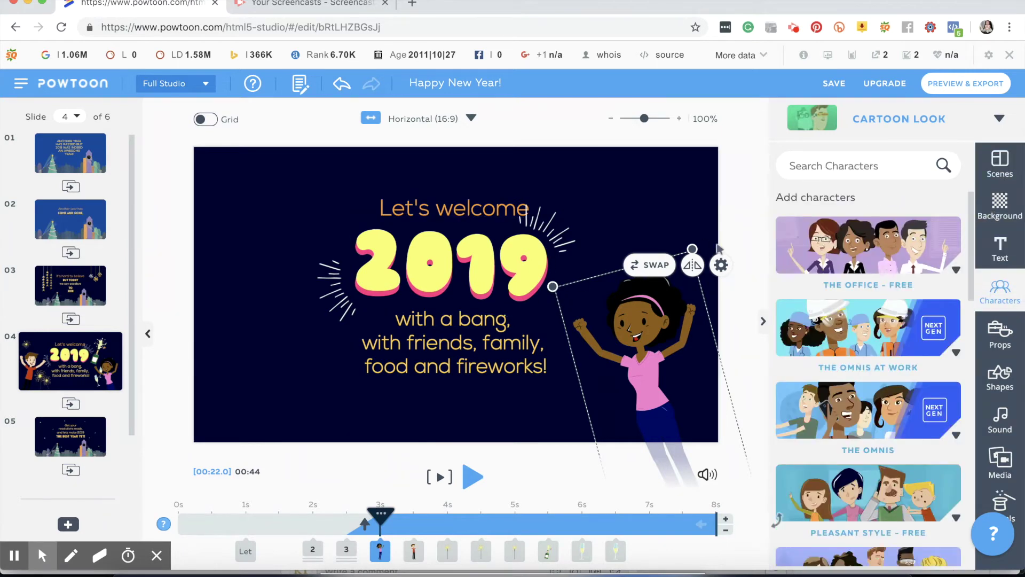
click(648, 267)
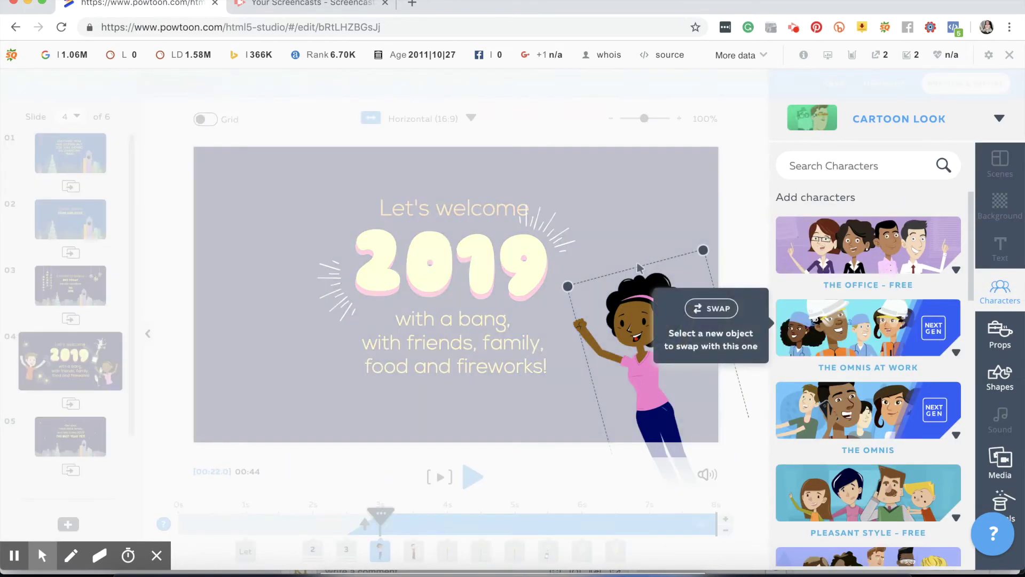
scroll(878, 412, down, 3)
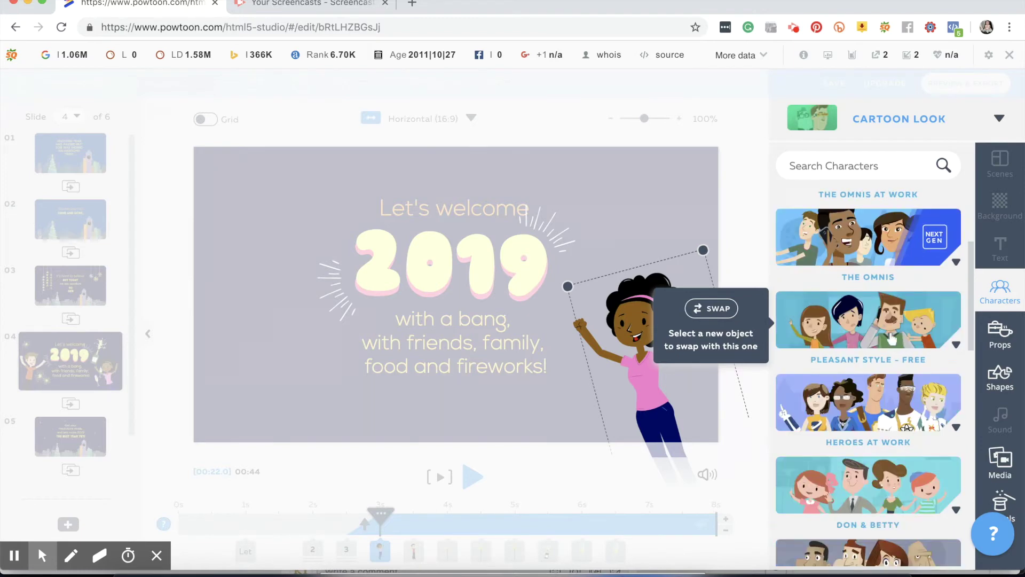
click(884, 494)
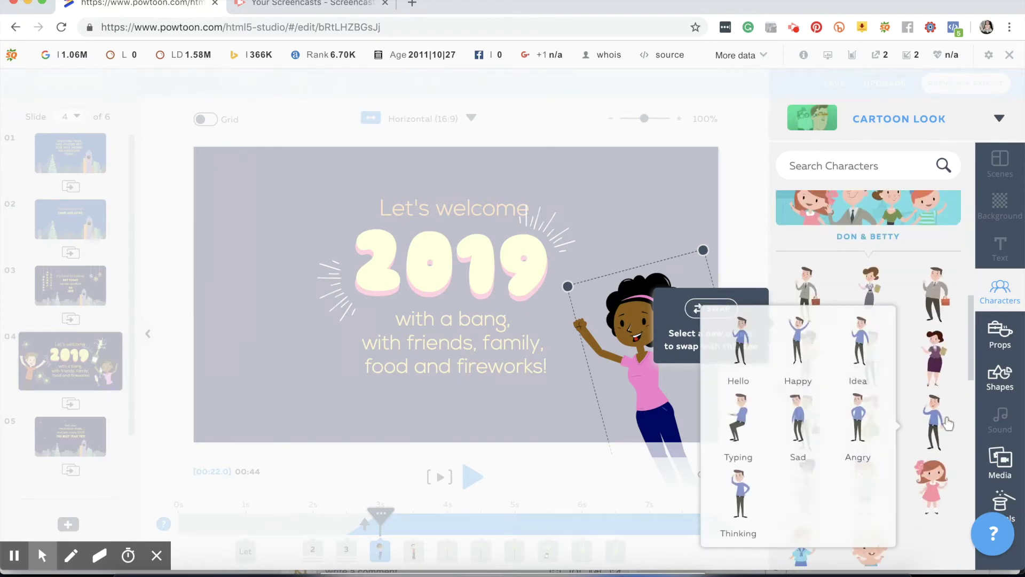
scroll(854, 241, up, 5)
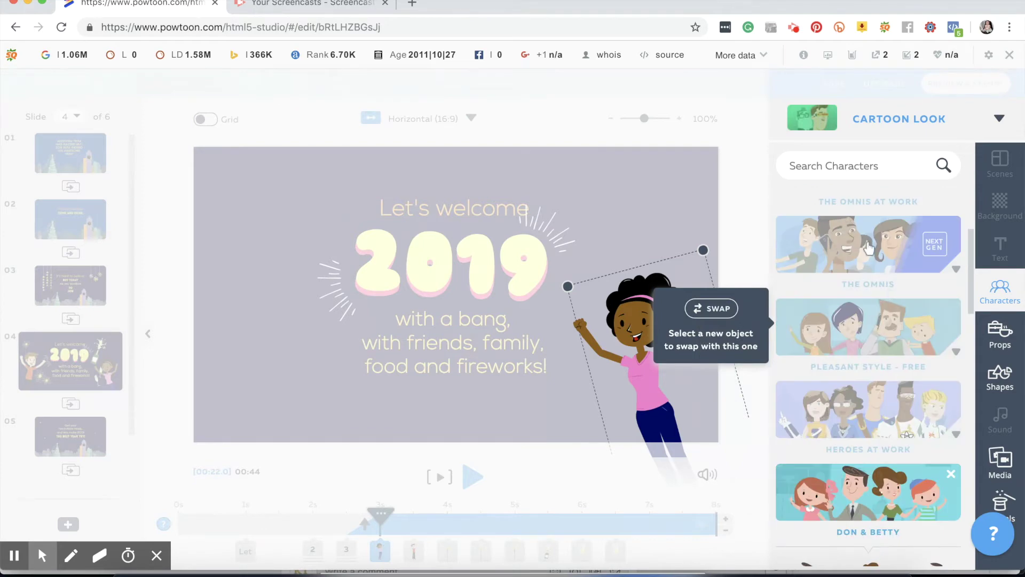
click(869, 248)
scroll(928, 406, down, 1)
scroll(928, 406, down, 2)
mouse_move(927, 379)
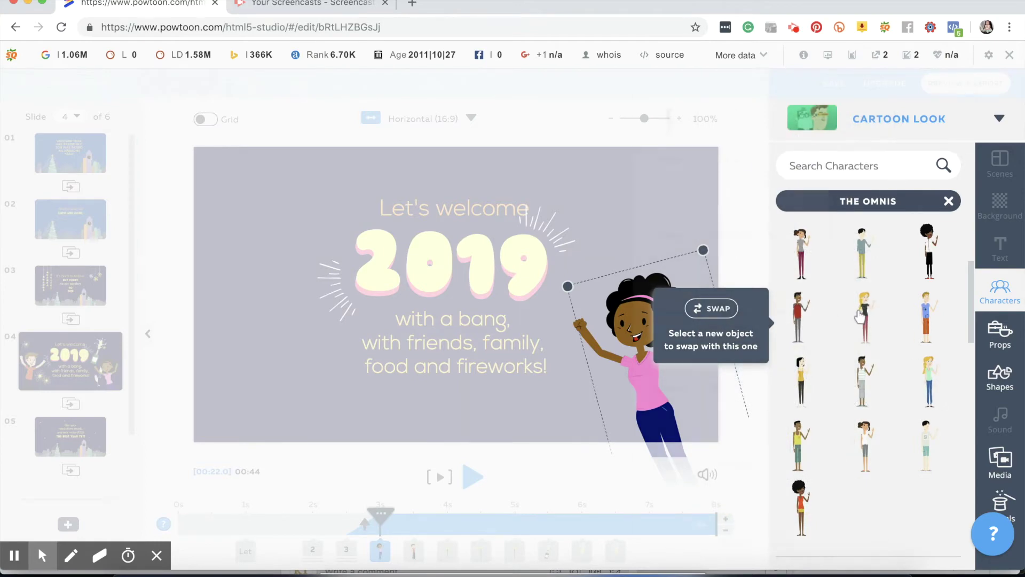
click(860, 311)
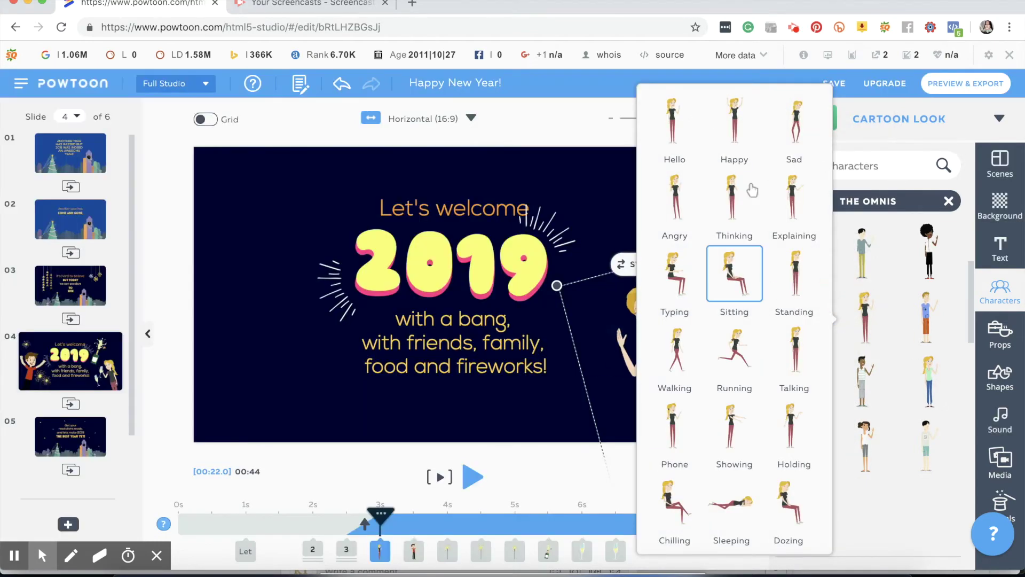
Step: Remove the stray copy of the blonde woman from the slide's center and give the original figure the Happy pose
click(735, 133)
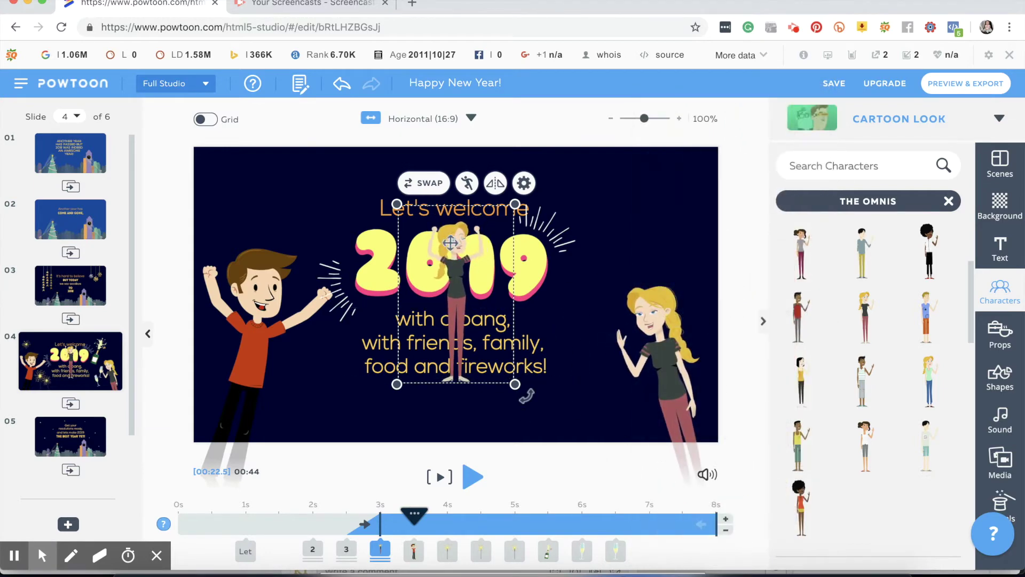
click(677, 335)
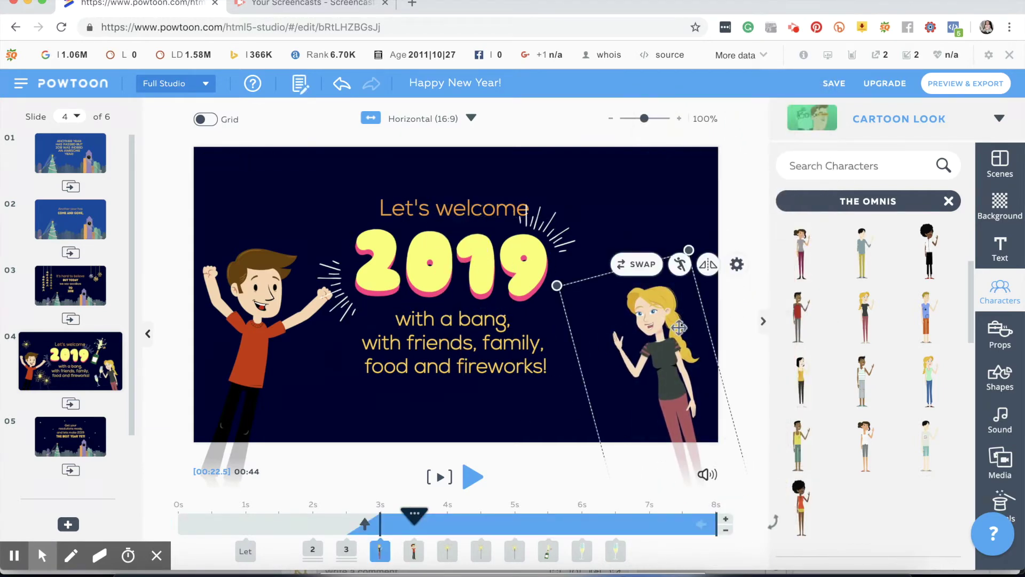
click(678, 262)
click(477, 99)
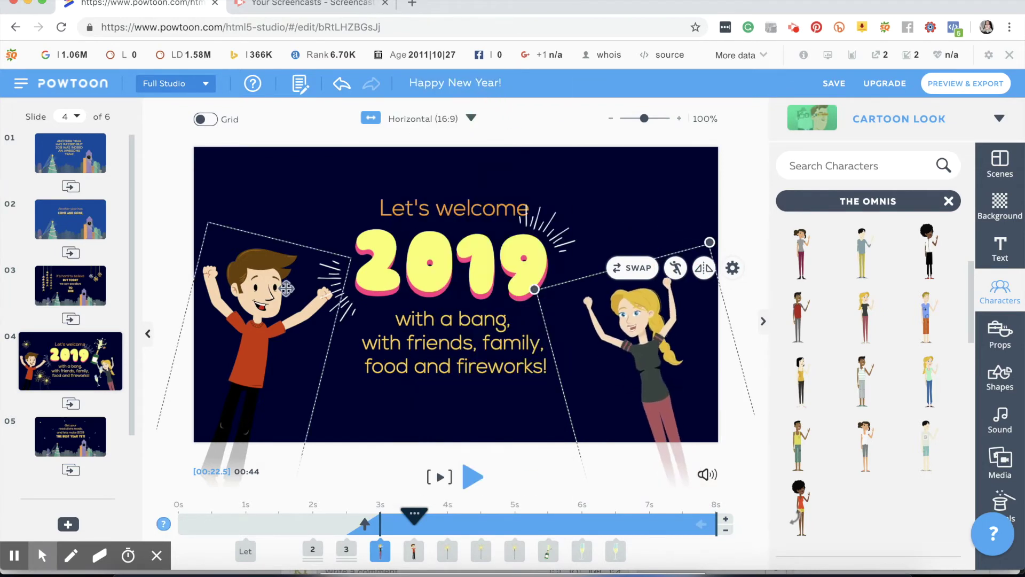
Step: Select the man in the red shirt and review the poses offered for the male Omnis characters
click(248, 286)
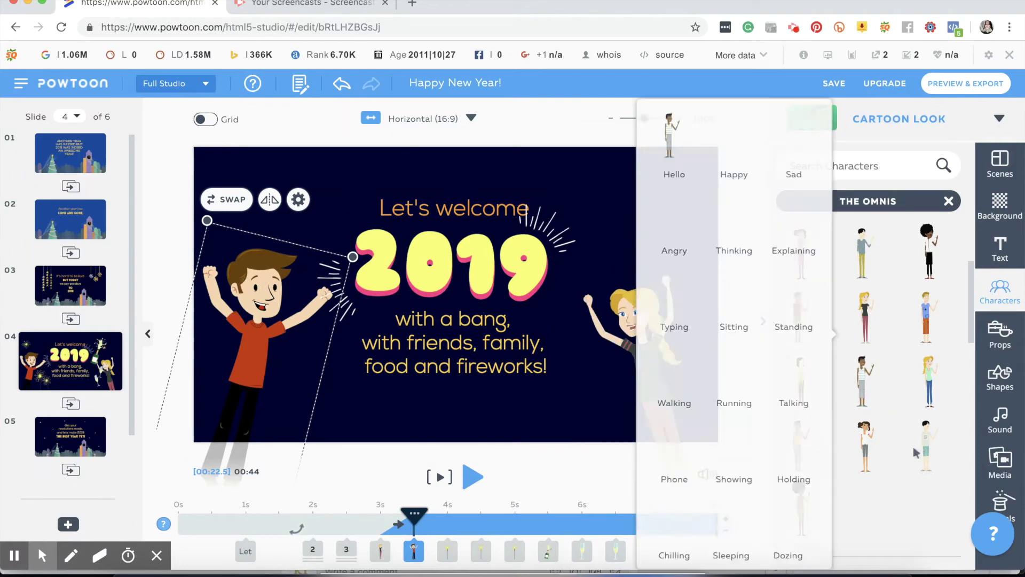
mouse_move(918, 453)
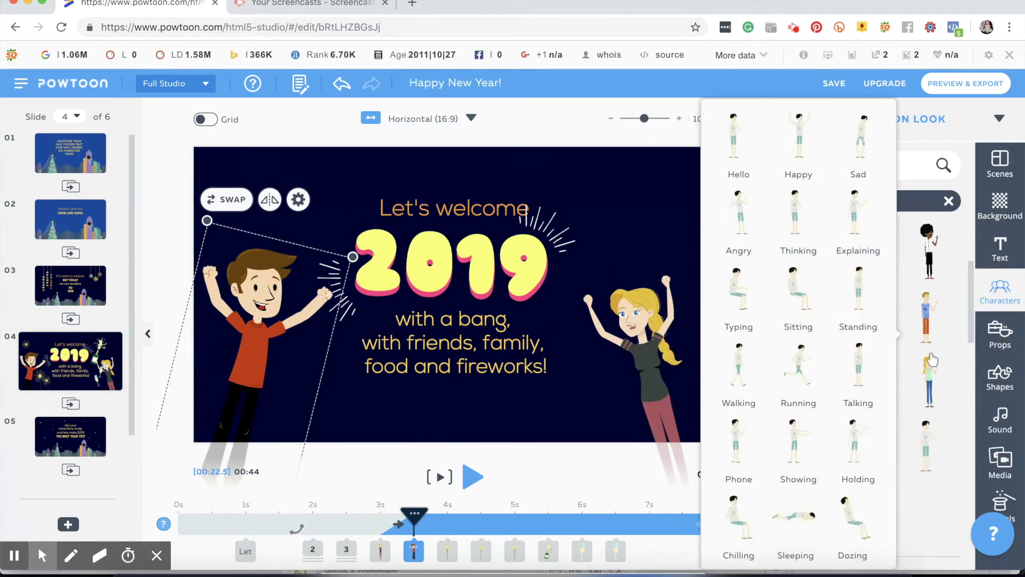
mouse_move(924, 316)
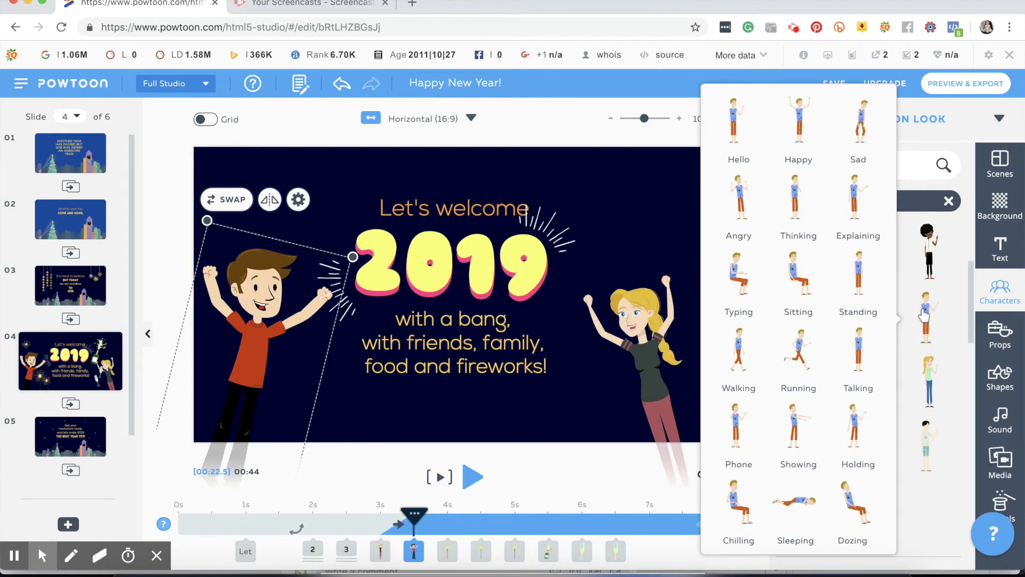
click(949, 201)
Step: Add the red-haired girl in the pink dress from Don & Betty, shrink her, and place her beside the blonde woman
click(881, 326)
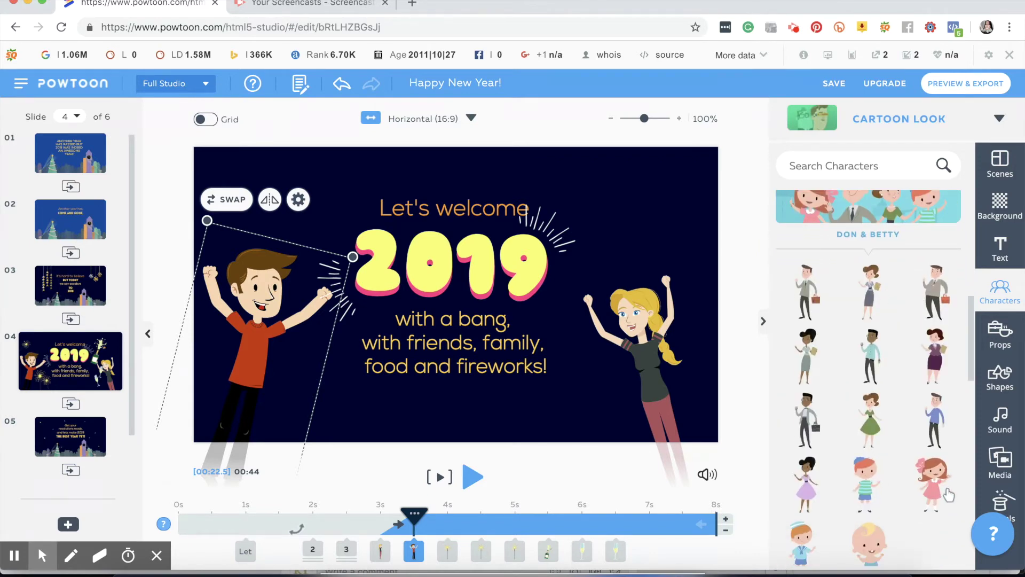
click(934, 478)
drag(458, 269, 597, 389)
drag(634, 347, 618, 370)
drag(598, 402, 602, 386)
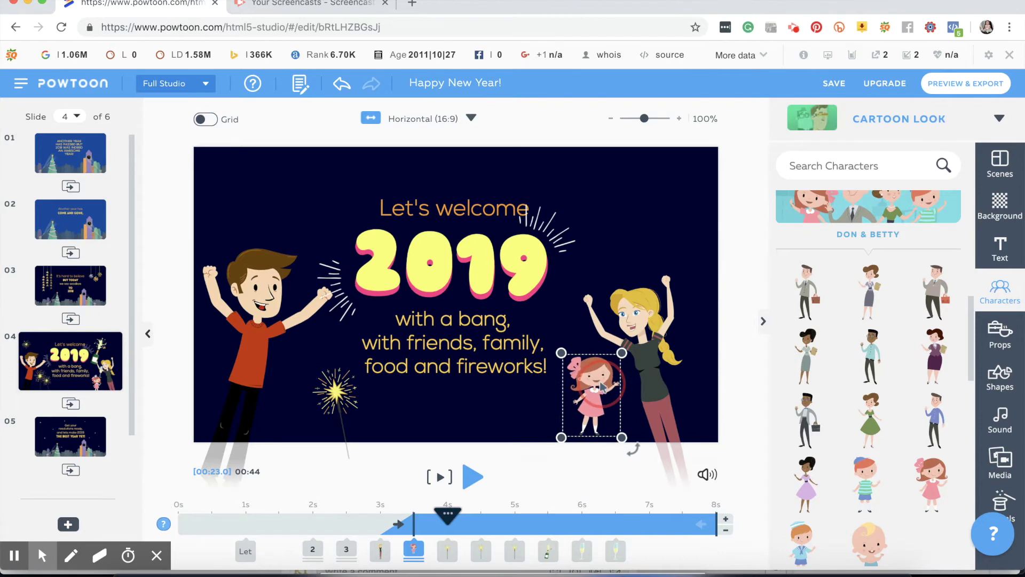
Step: Give the red-haired girl the Happy pose and deselect her
click(632, 331)
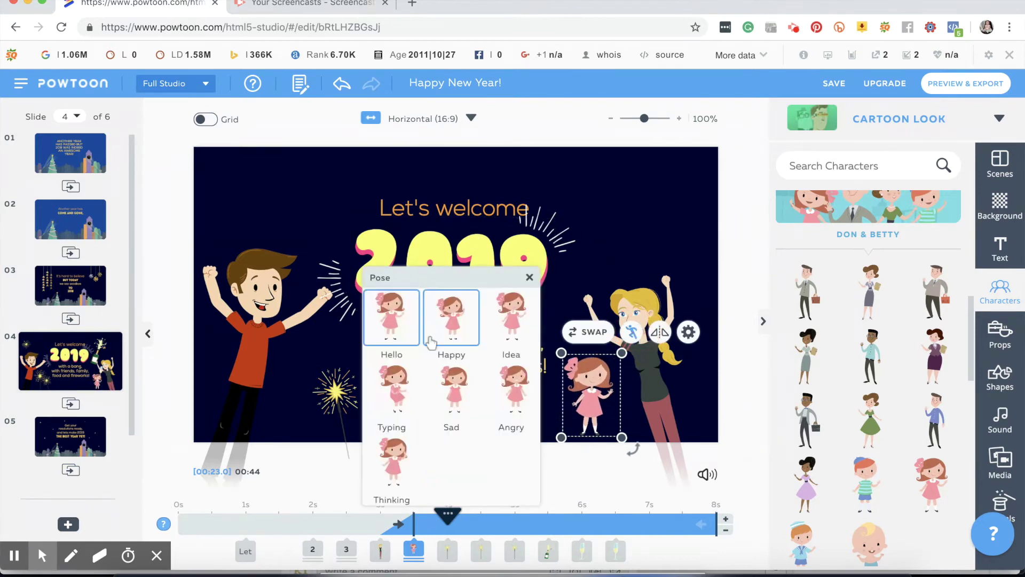
click(432, 337)
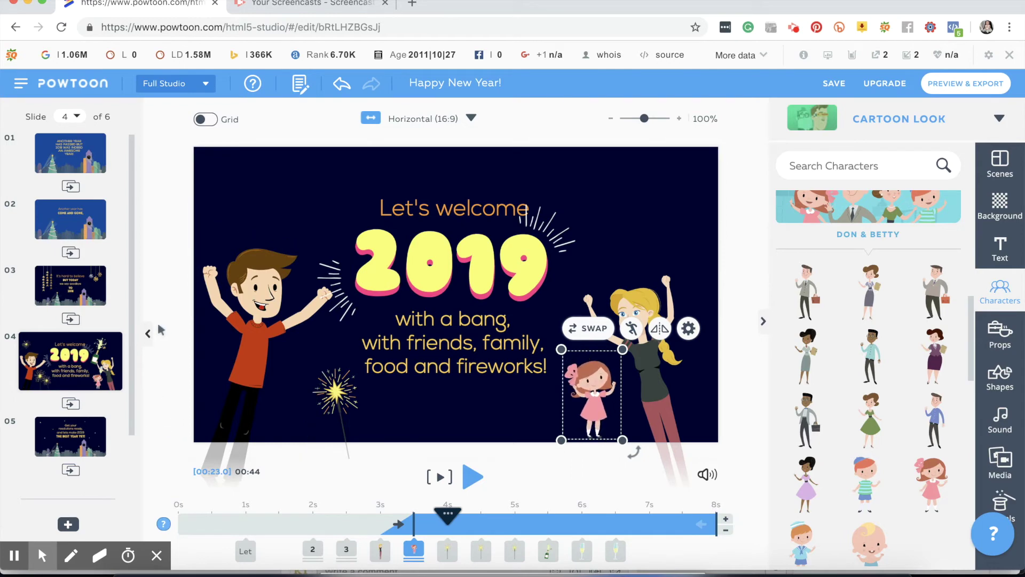
click(160, 242)
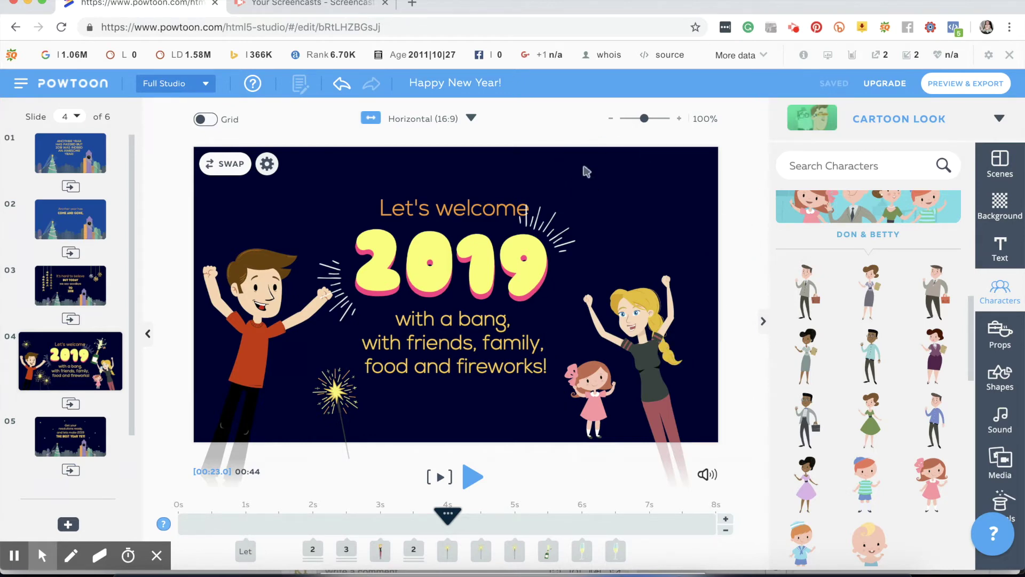
Step: Try the background colors #1389E4 and #0E47A1 on slide 4, and undo both changes
click(266, 164)
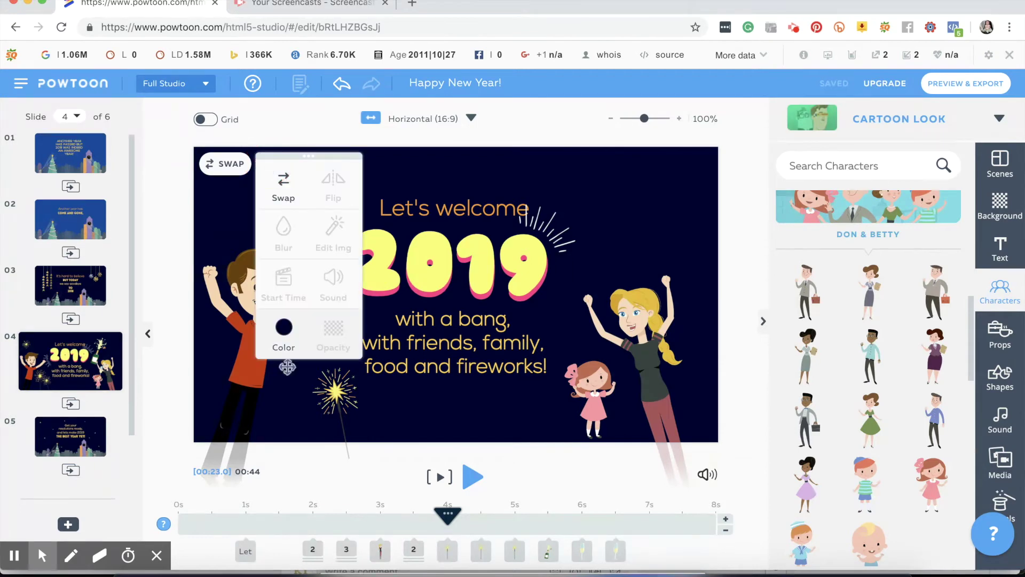
click(283, 326)
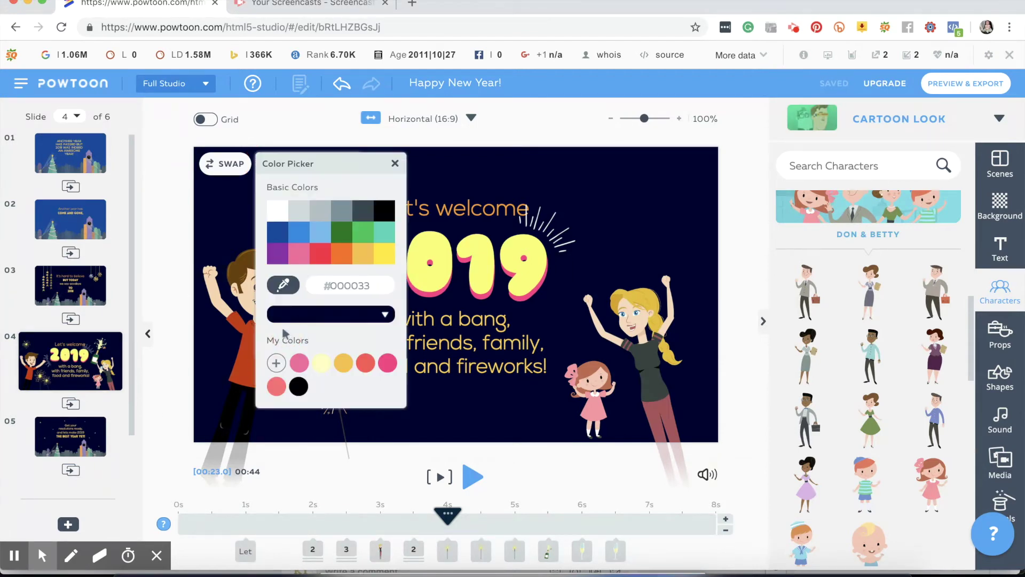
click(298, 233)
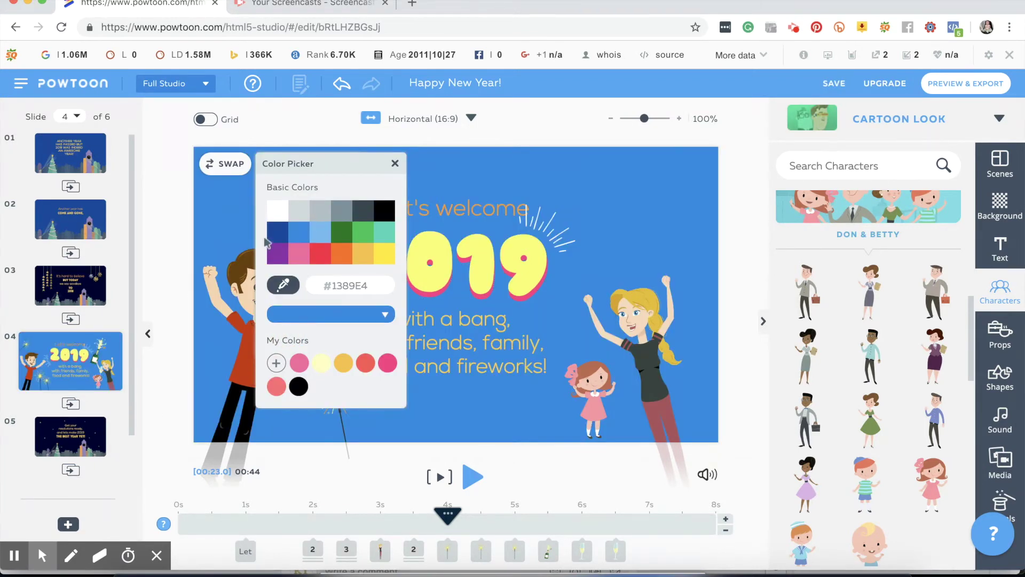
click(275, 235)
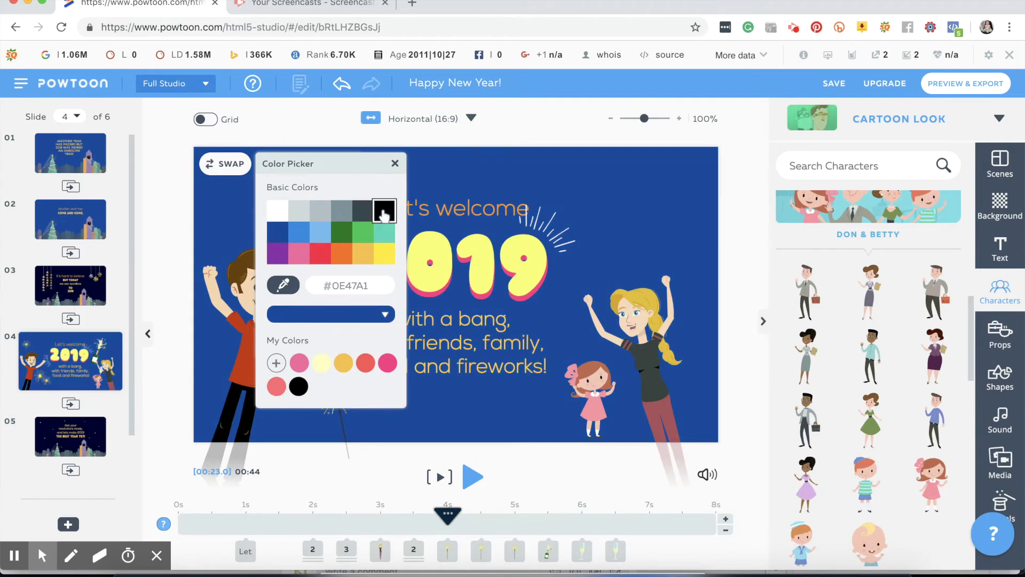
click(483, 129)
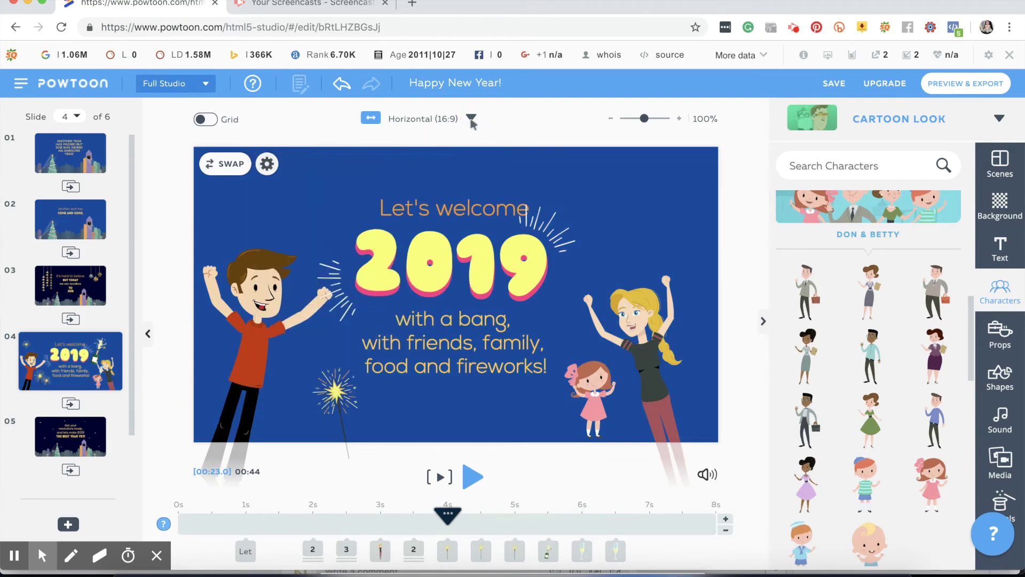
click(342, 95)
click(342, 95)
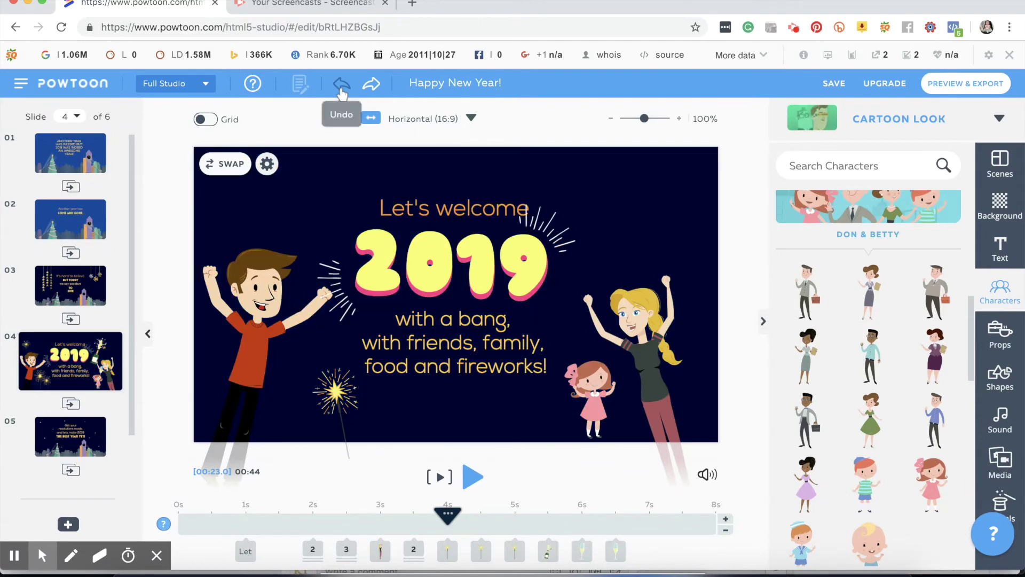
Step: Look at slide 5 and replace the (Your Name) placeholder on slide 6 with KTPAPERDESIGNS
click(70, 437)
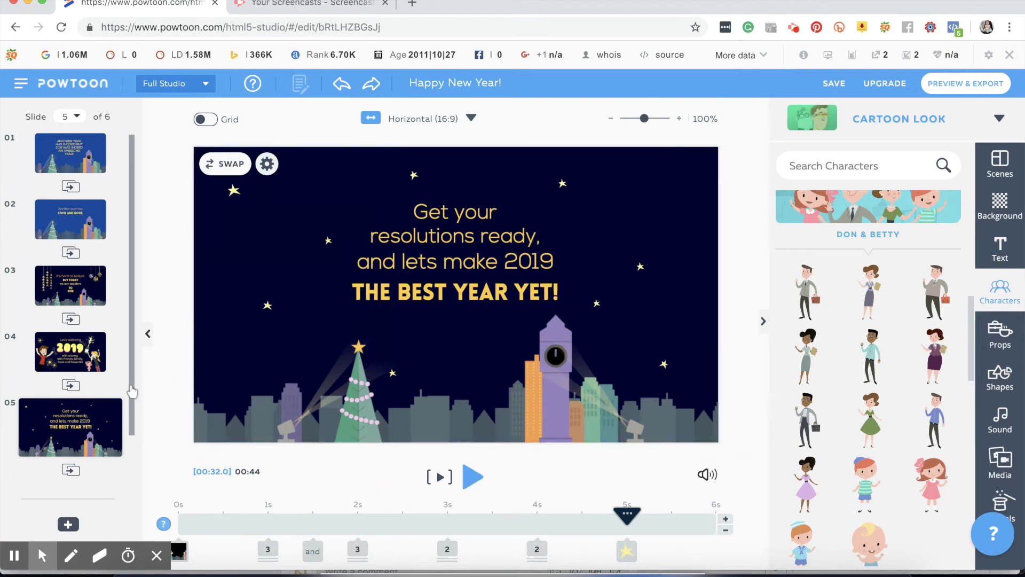
drag(132, 416, 131, 486)
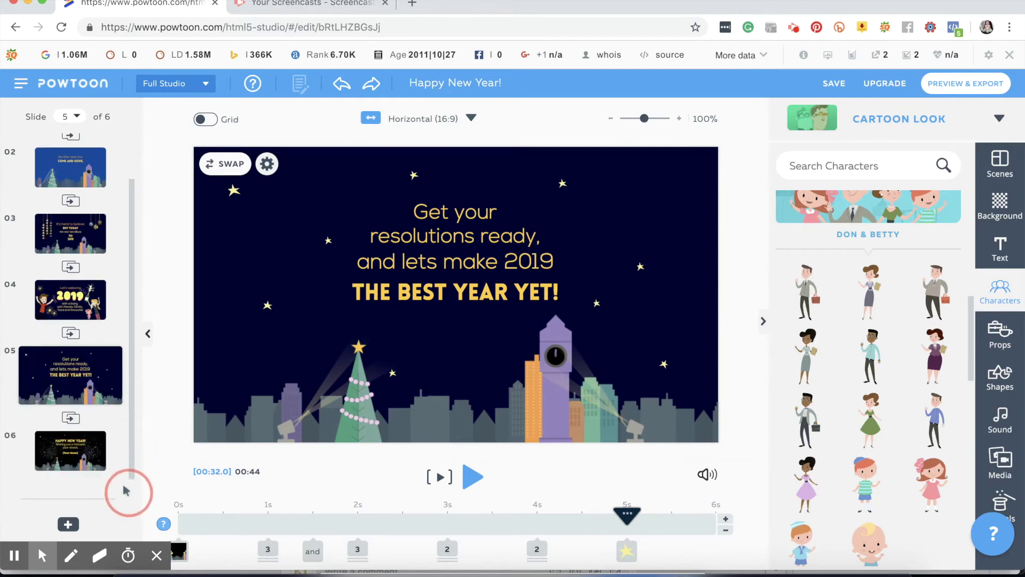
click(71, 458)
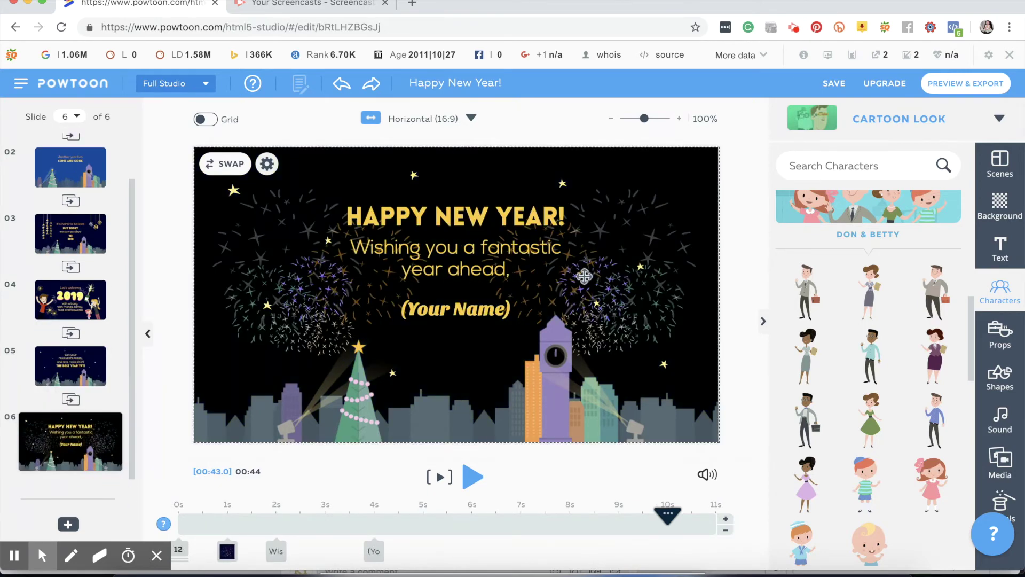
click(504, 311)
click(503, 312)
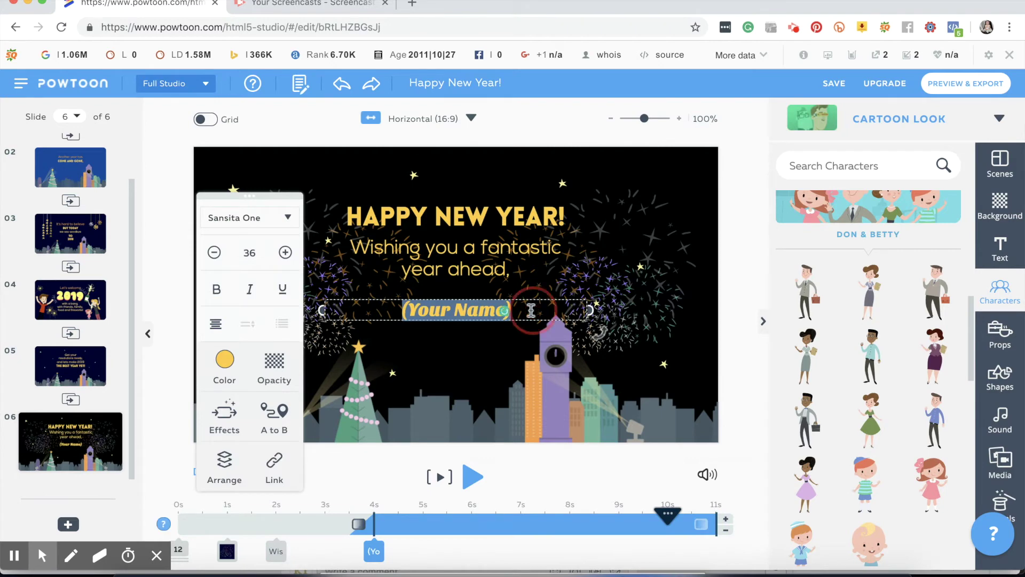
drag(515, 308, 340, 308)
drag(441, 309, 385, 304)
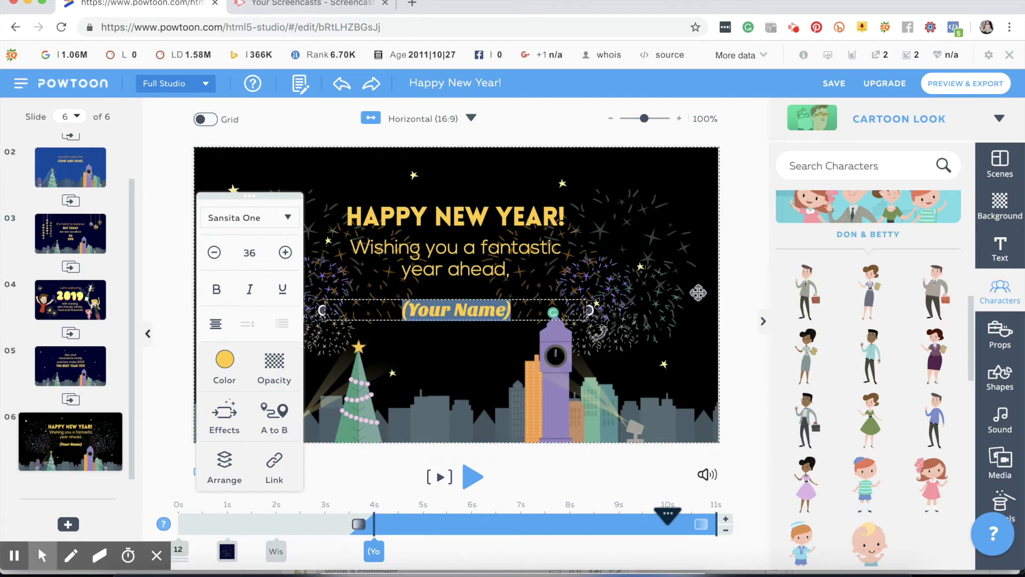
text(KTPA)
text(ERDESI)
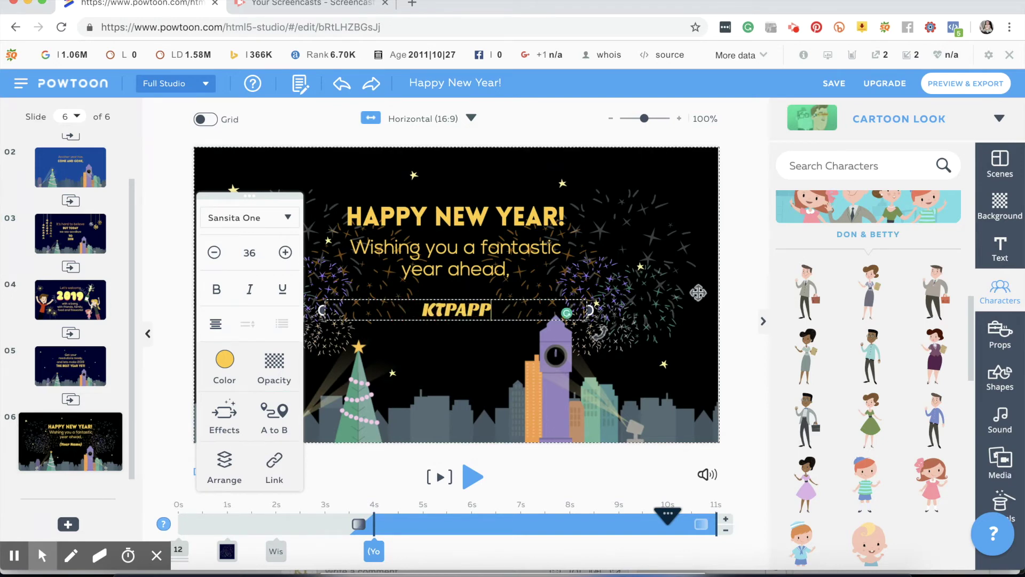
text(GNS)
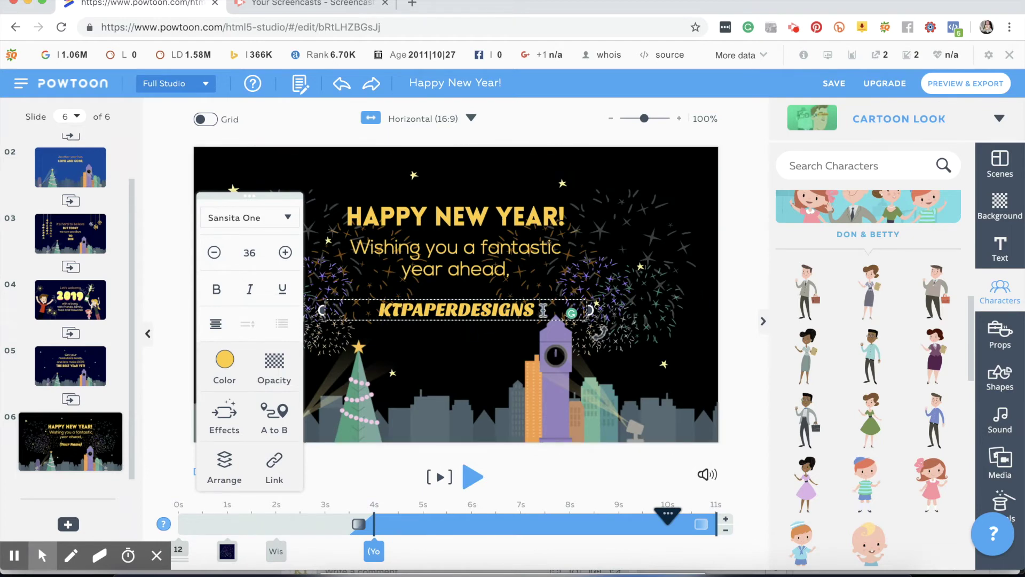
Step: Check the font options for the KTPAPERDESIGNS text and select the HAPPY NEW YEAR! heading
drag(540, 310, 363, 307)
click(274, 224)
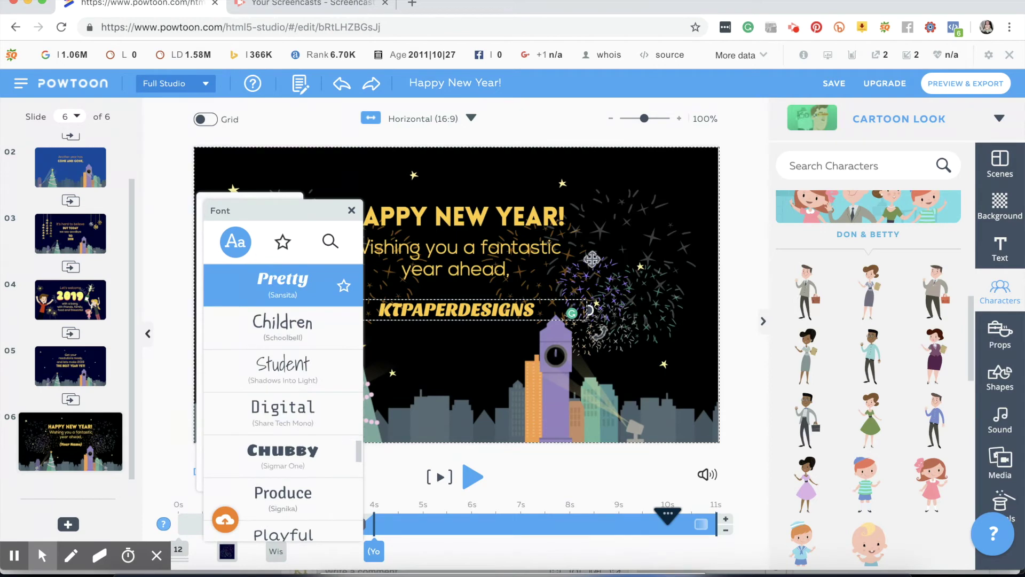
click(519, 216)
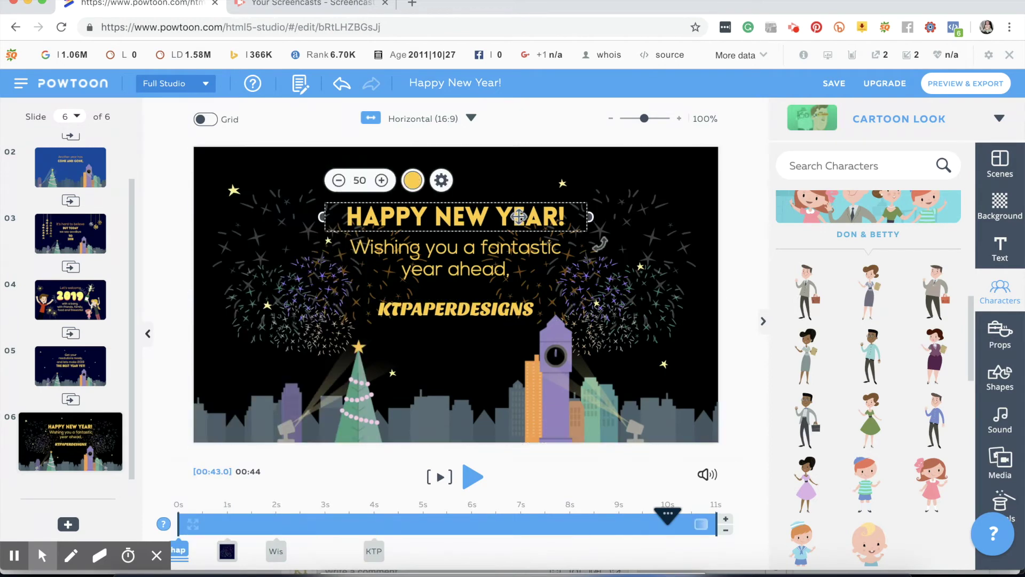
Step: Set the KTPAPERDESIGNS text to the Lovelo Black font to match the HAPPY NEW YEAR! heading
click(441, 180)
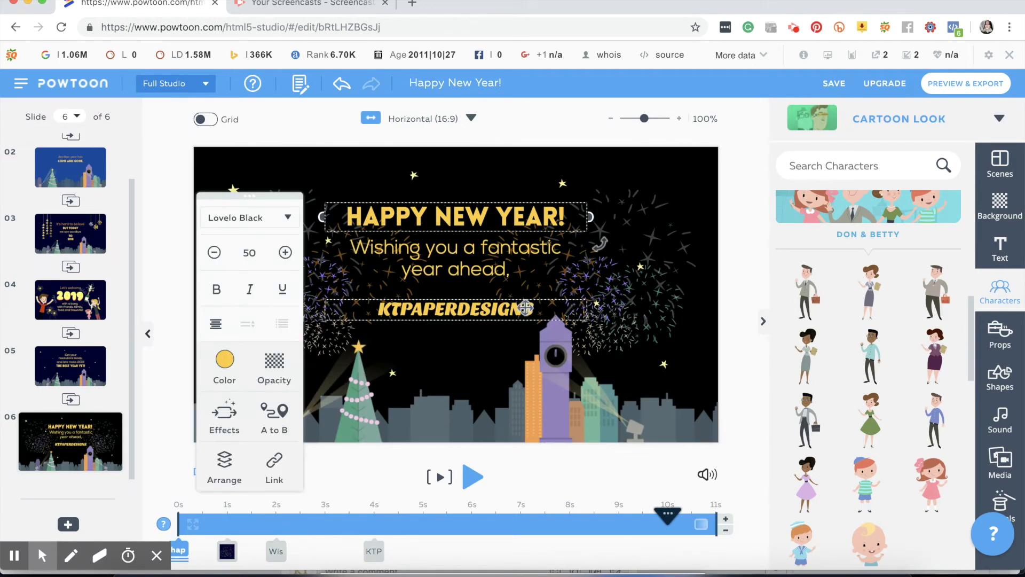
click(448, 305)
click(447, 277)
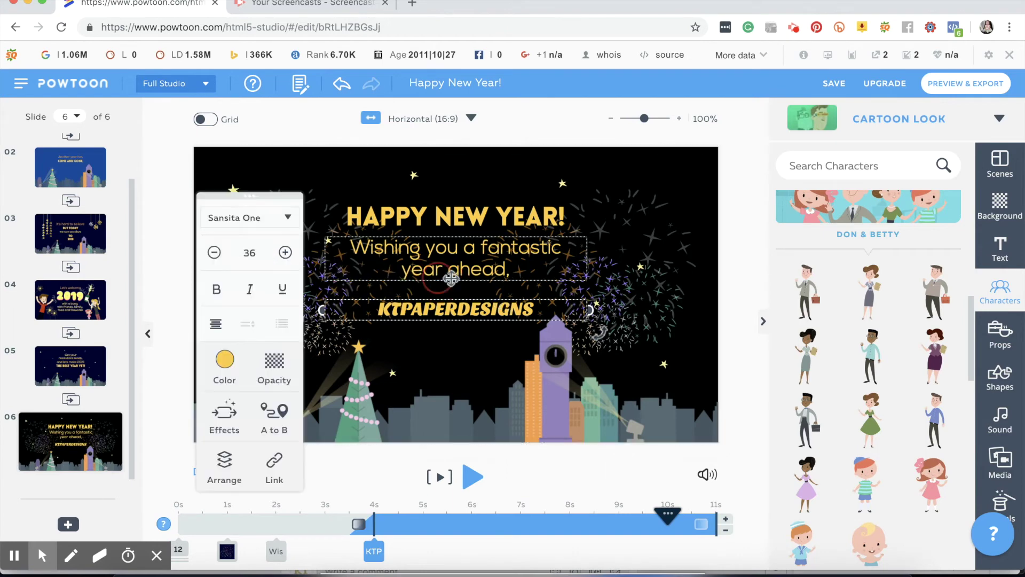
click(276, 218)
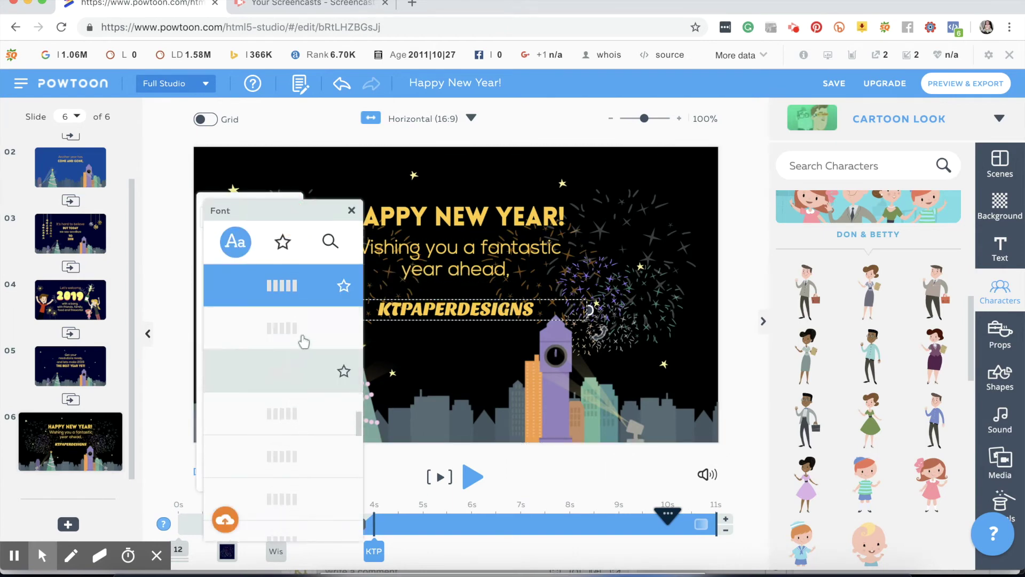
scroll(308, 394, down, 1)
scroll(308, 393, down, 3)
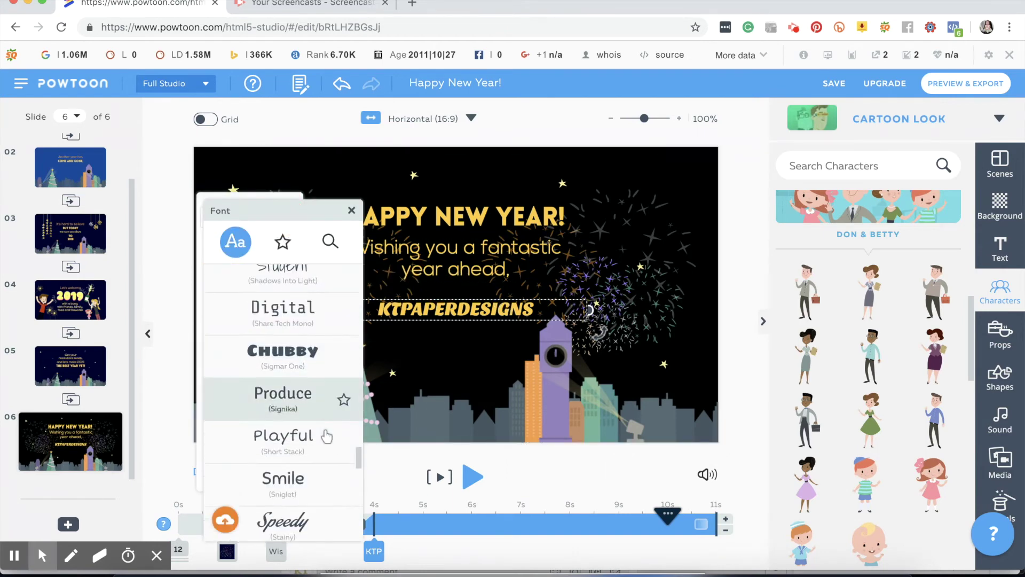
click(329, 242)
click(301, 242)
text(lovelo)
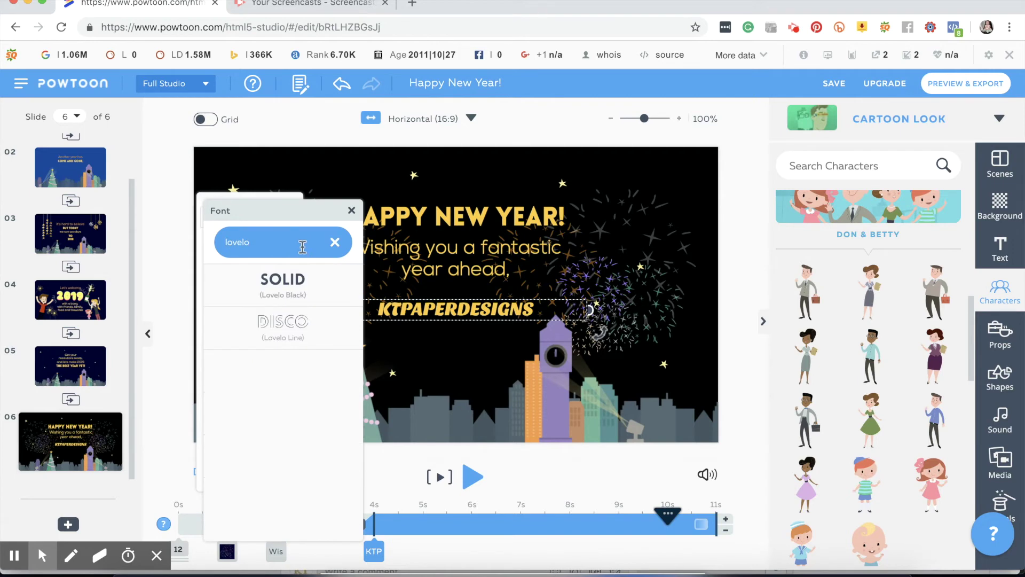
click(309, 288)
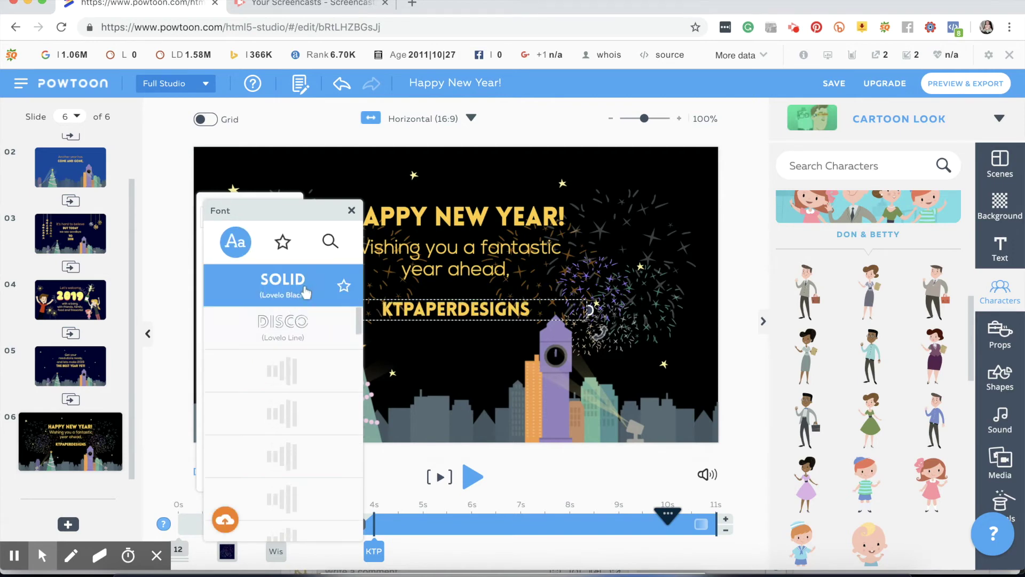
Step: Move the KTPAPERDESIGNS text slightly lower on slide 6, recolor it white, and deselect it
click(492, 308)
drag(492, 308, 494, 343)
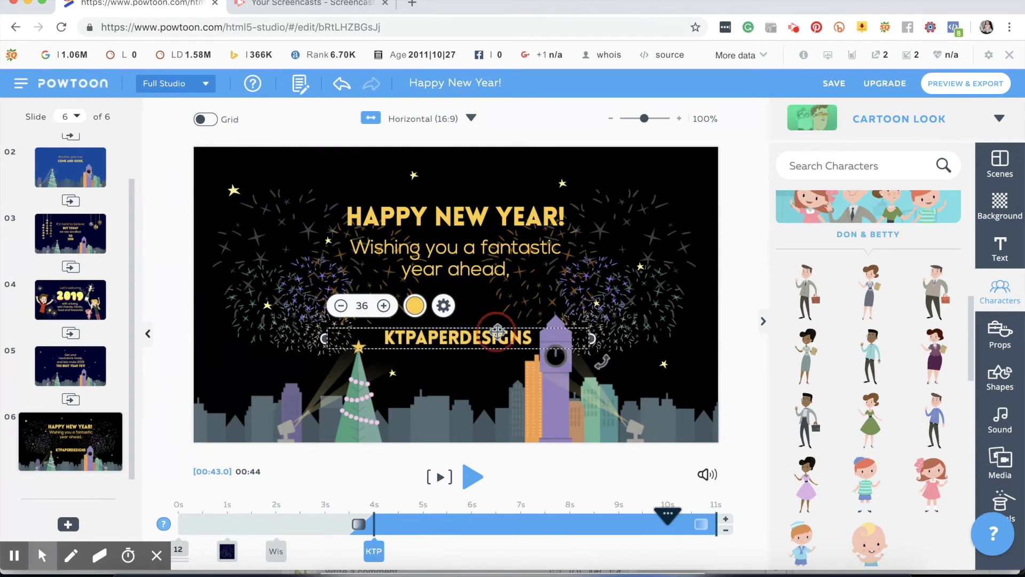
click(415, 305)
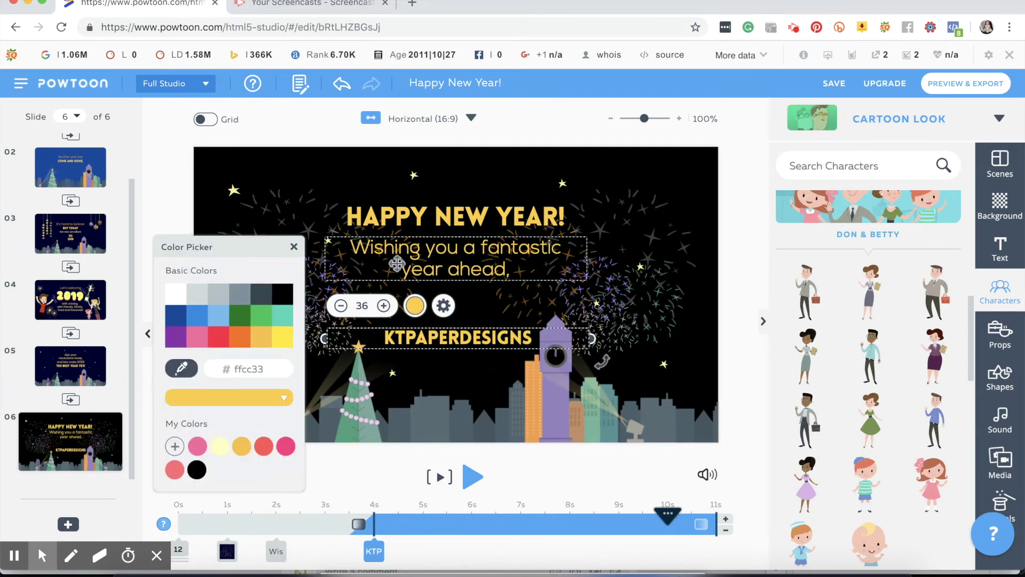
click(174, 295)
click(750, 161)
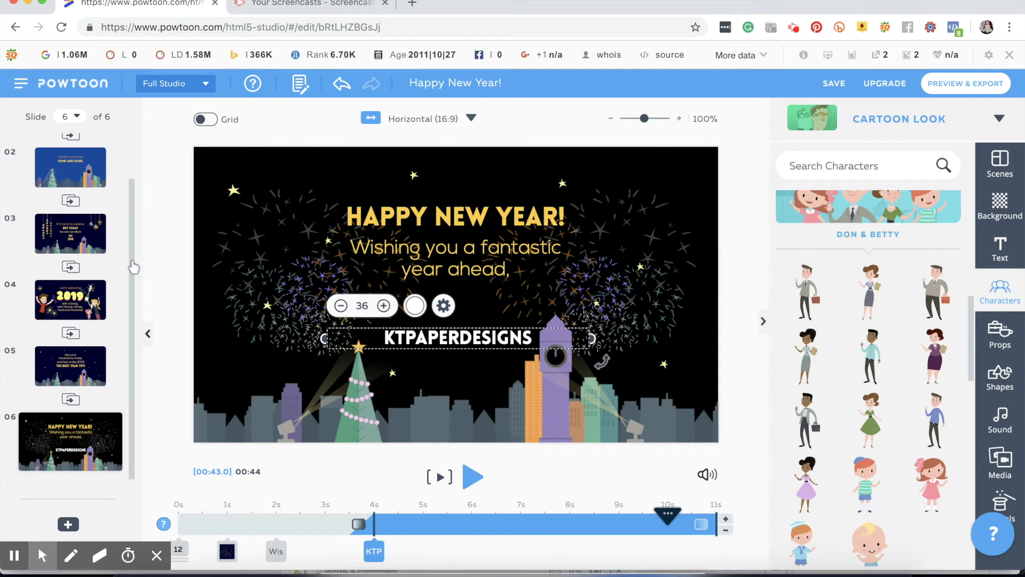
click(132, 142)
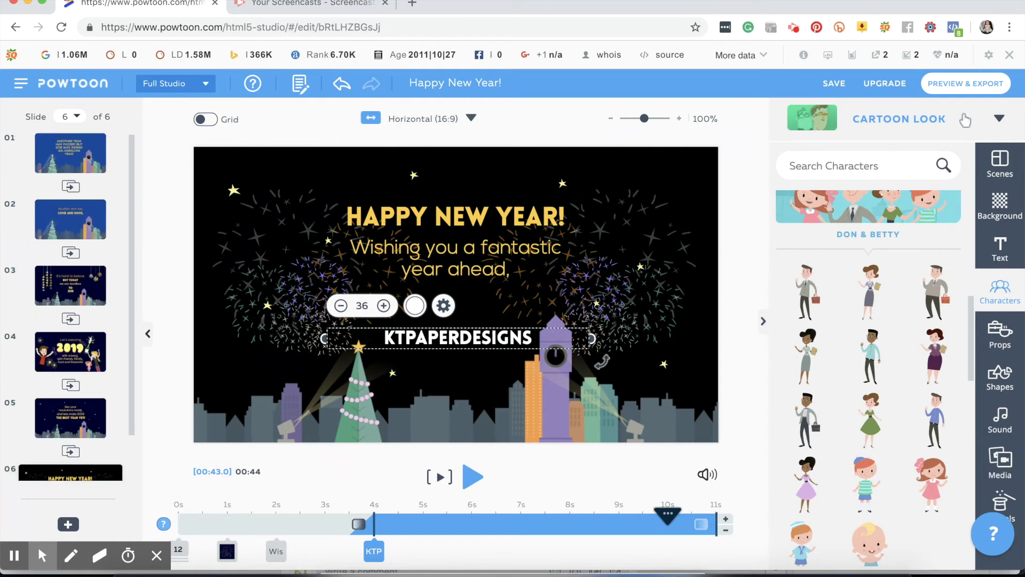
click(752, 131)
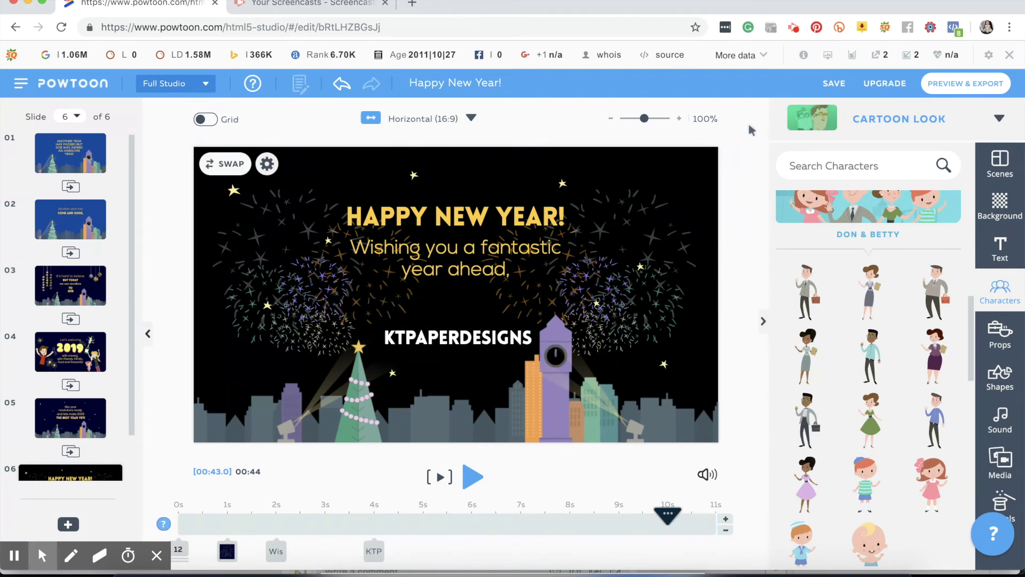
Step: Start exporting the Powtoon as an MP4 download and title it HNY KTPaper Designs
click(965, 83)
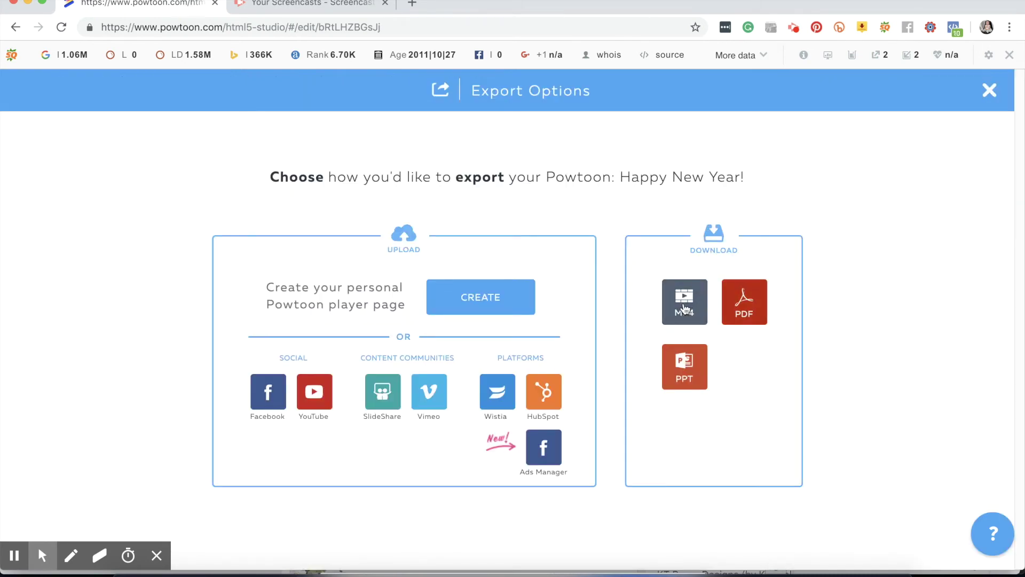
click(684, 307)
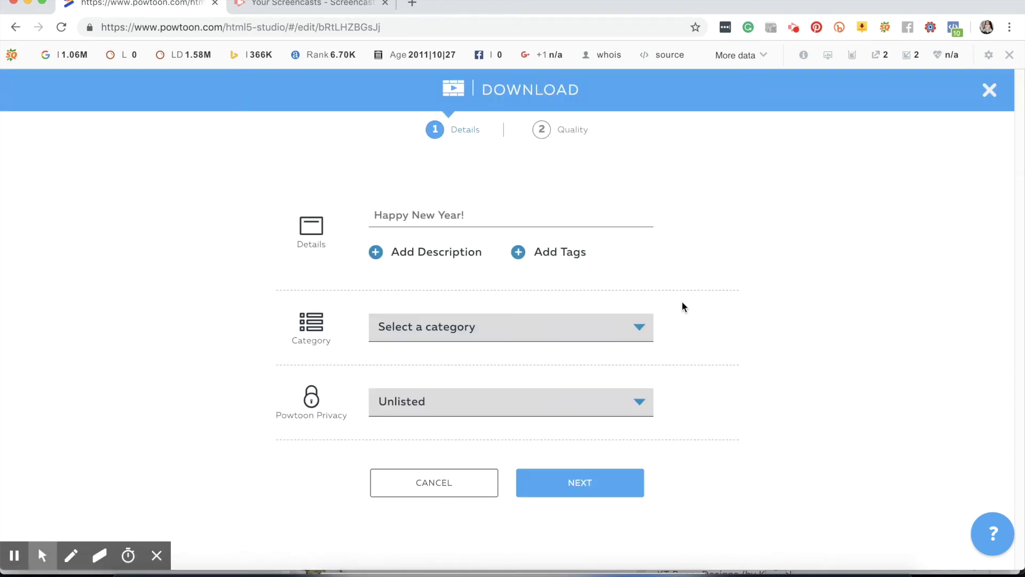
click(474, 214)
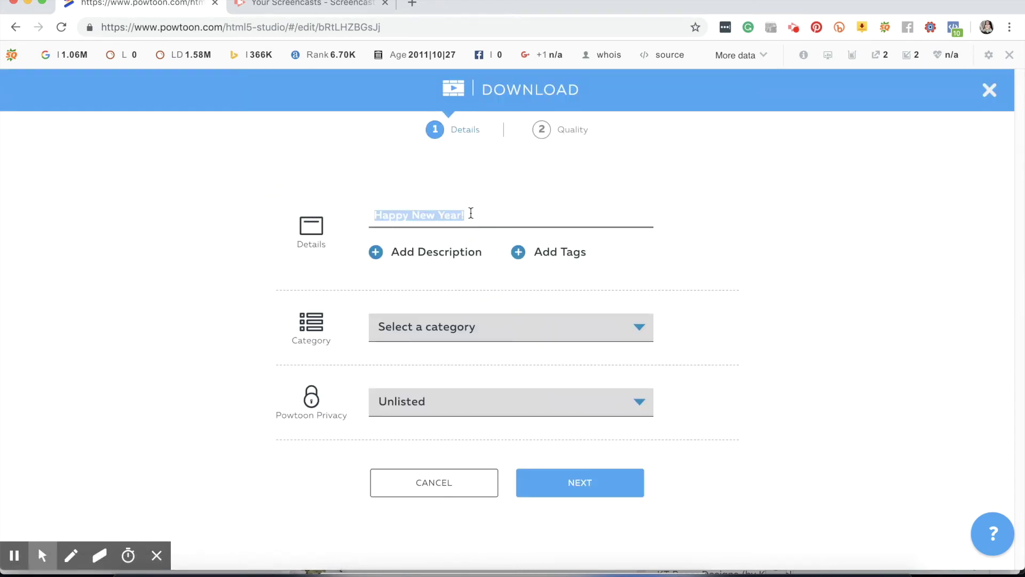
text(HNY KTPaper Designs)
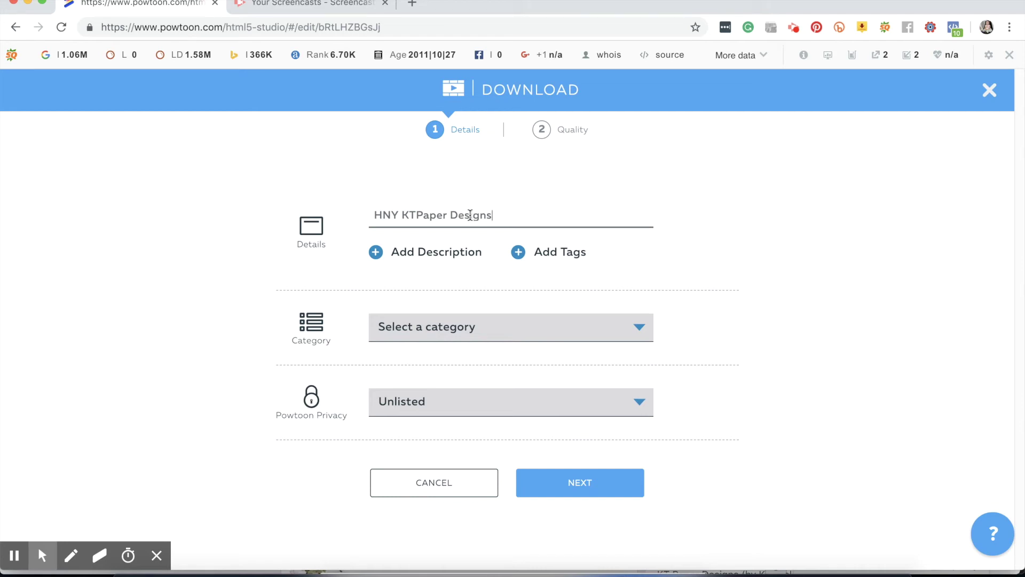
Step: Set the download's category to Events & Greeting Cards and its Powtoon privacy to Public
click(472, 329)
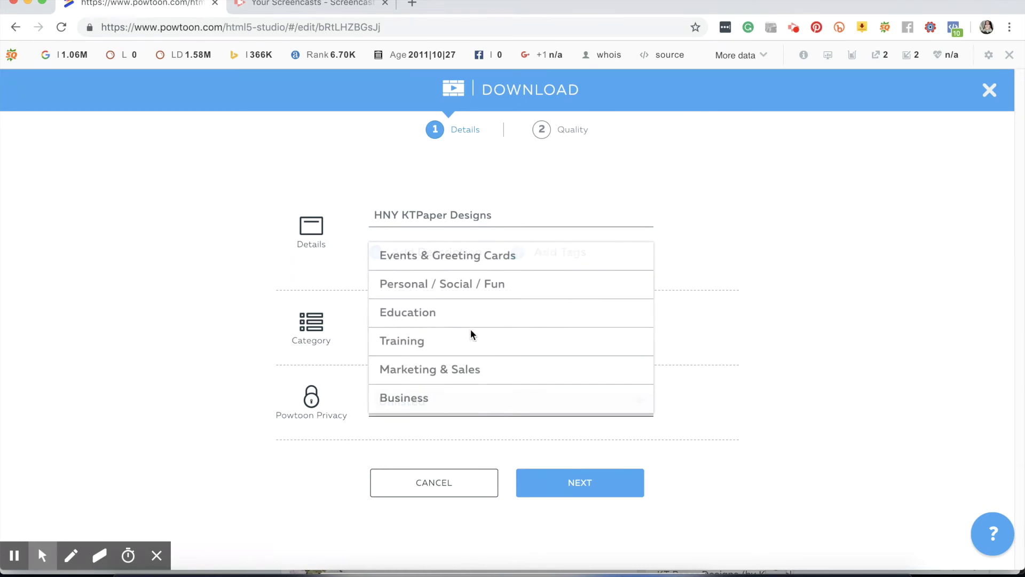
click(466, 256)
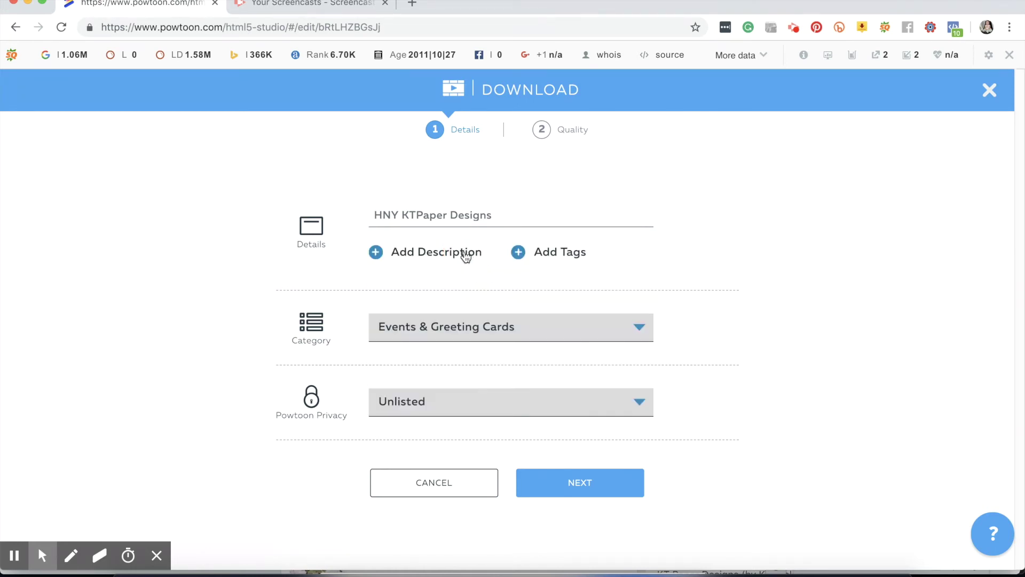
click(448, 404)
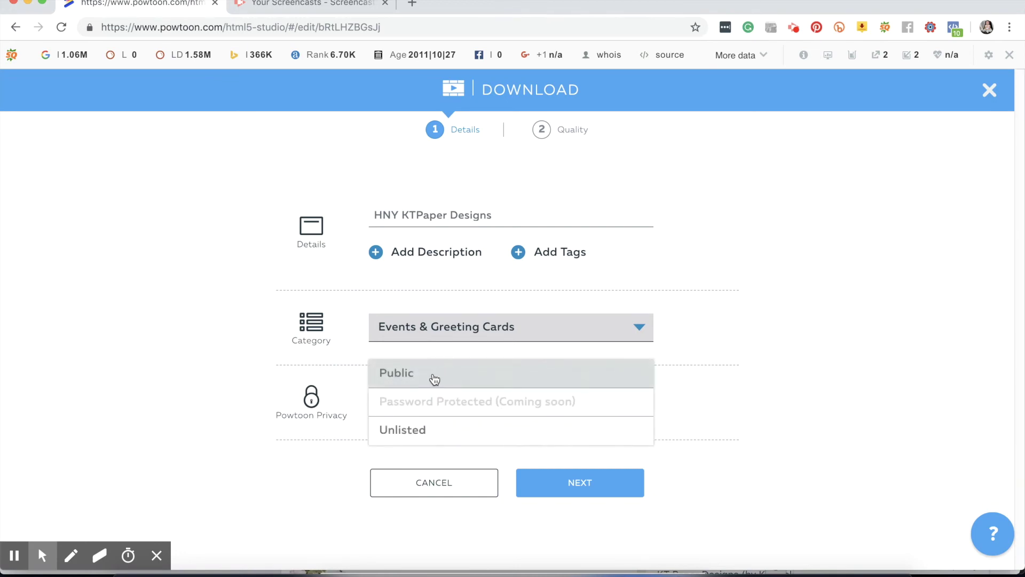
click(435, 376)
Step: Proceed to the quality settings, choose Full HD 1080p, and download the Powtoon
click(579, 483)
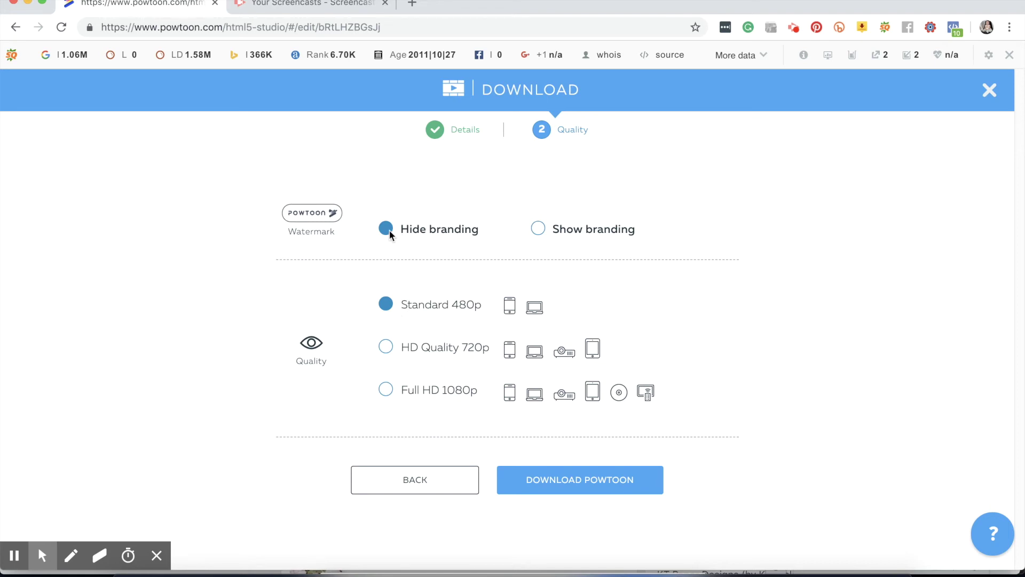
click(386, 390)
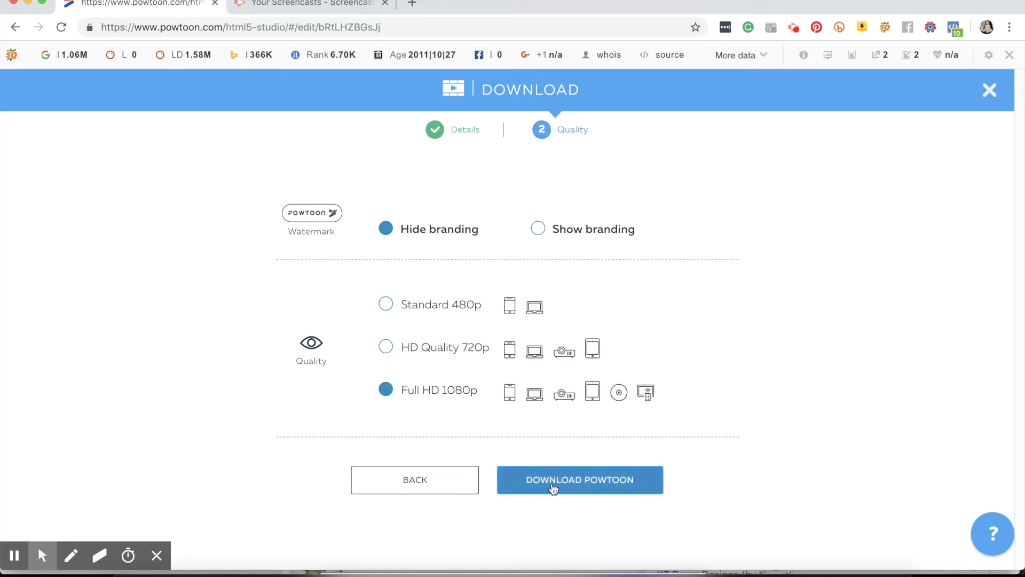
click(569, 486)
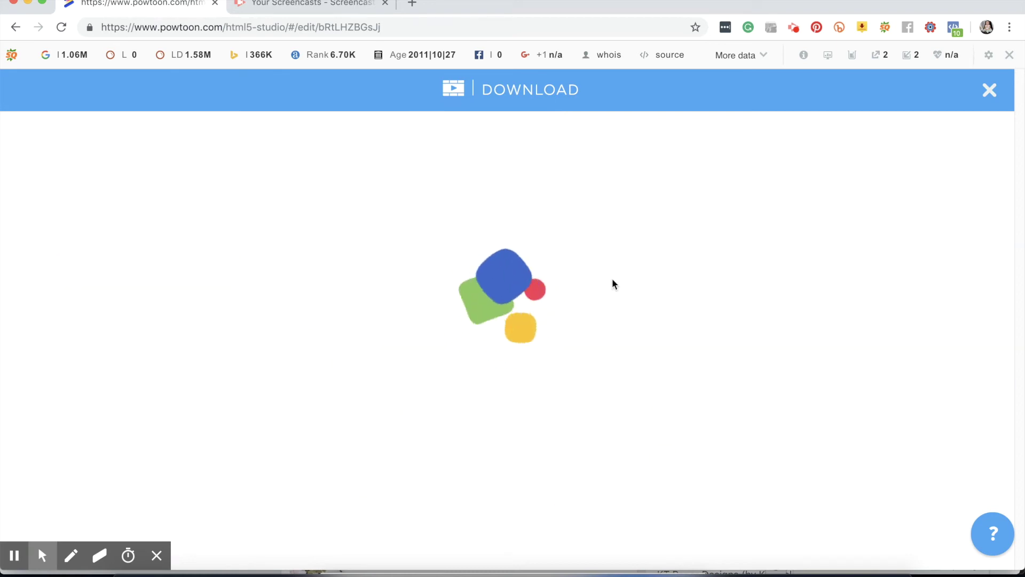